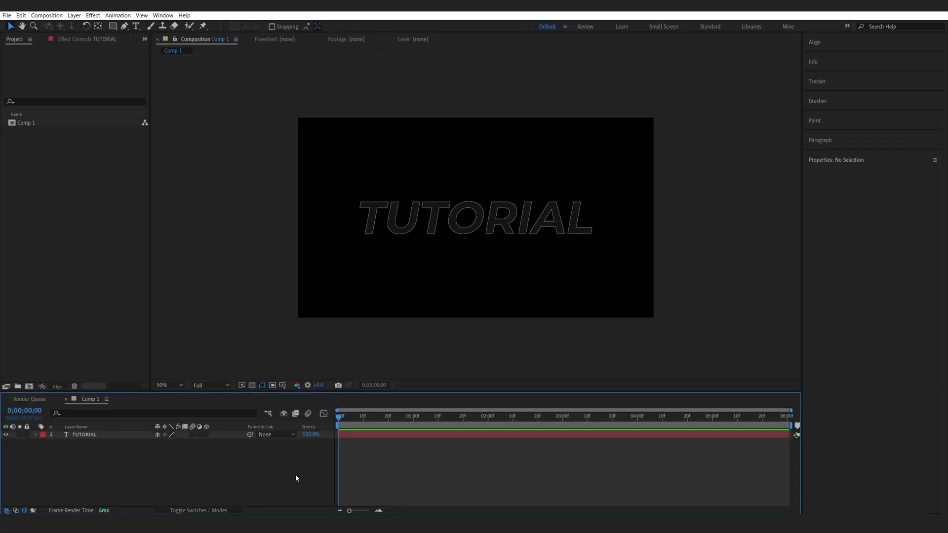
Check the fill colour of the TUTORIAL text layer without changing it.
{"action": "left_click", "coordinate": [372, 435]}
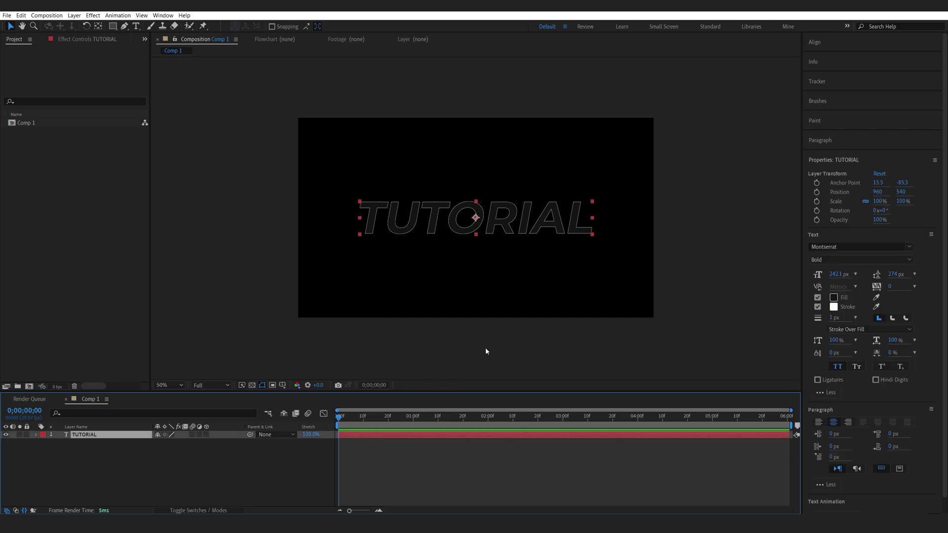
{"action": "left_click", "coordinate": [833, 298]}
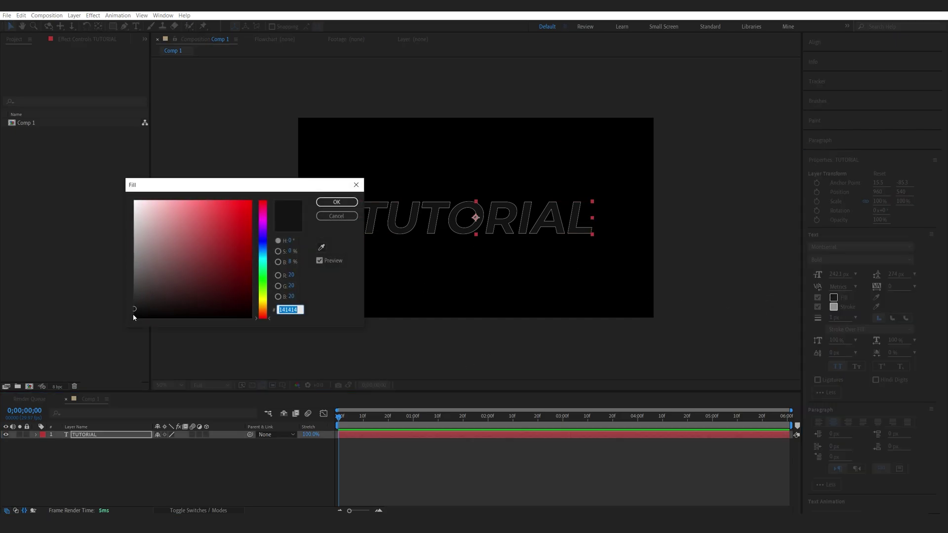
{"action": "left_click", "coordinate": [338, 204]}
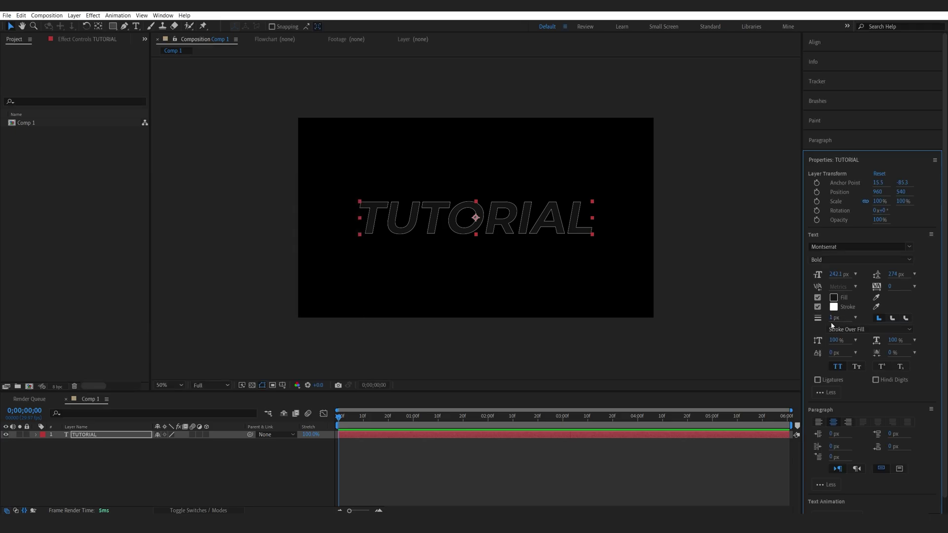
Create a comp-sized black solid named BG and place it beneath the TUTORIAL text layer.
{"action": "right_click", "coordinate": [211, 448]}
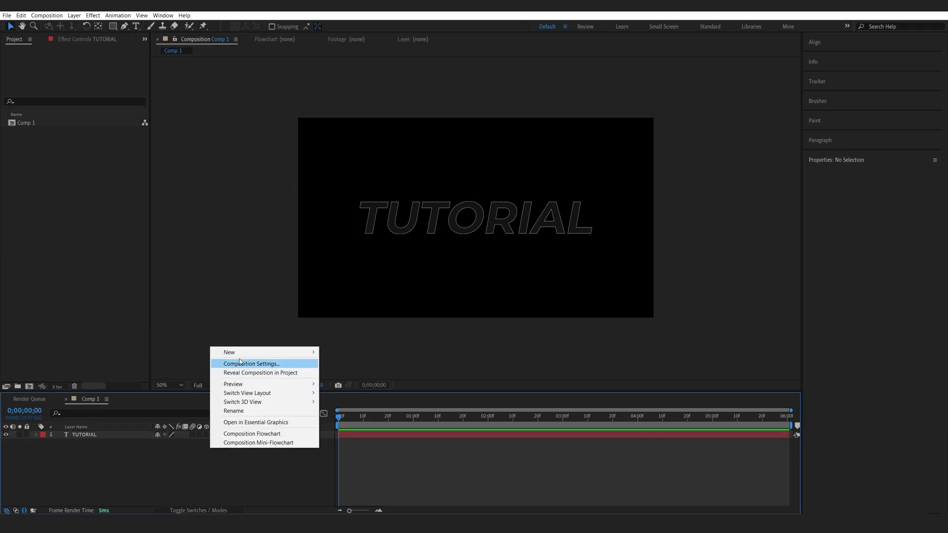
{"action": "mouse_move", "coordinate": [257, 352]}
{"action": "left_click", "coordinate": [366, 372]}
{"action": "type", "text": "BG"}
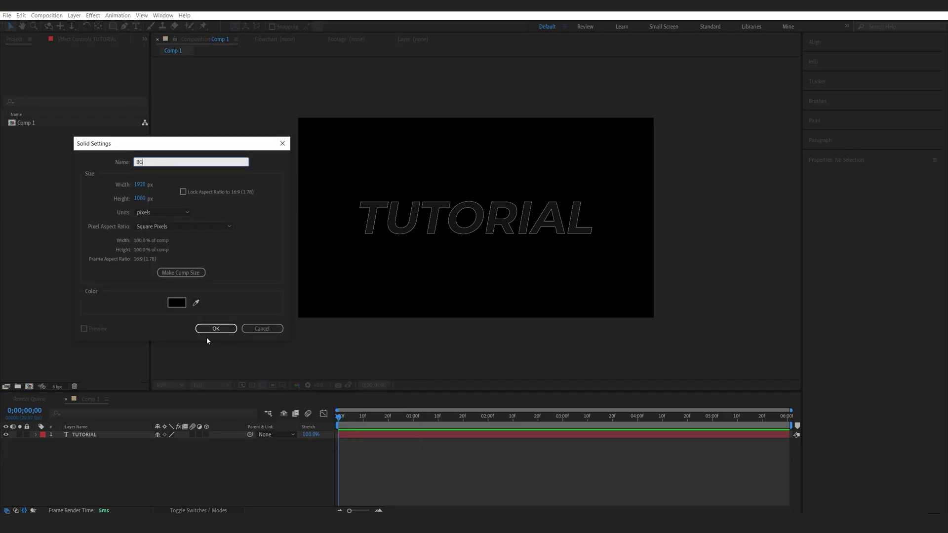
{"action": "left_click", "coordinate": [216, 328]}
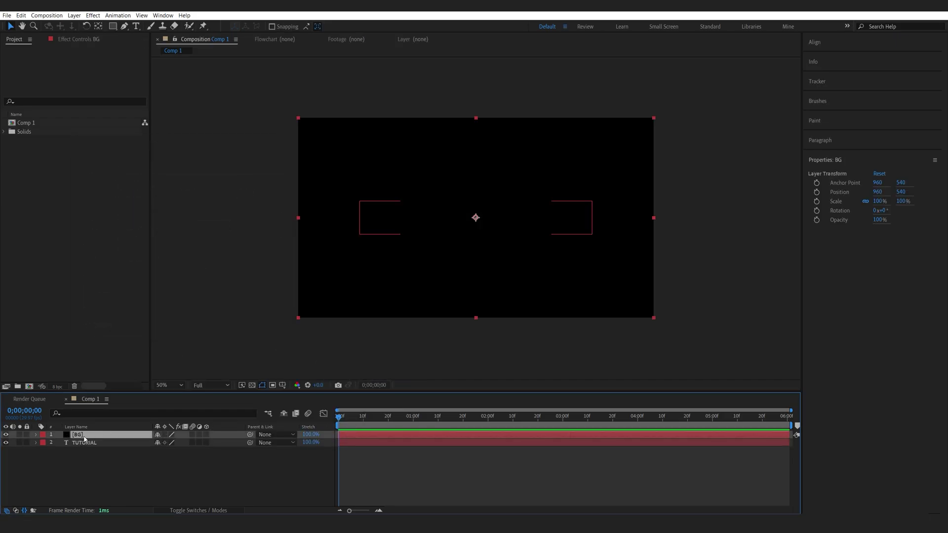
{"action": "left_click_drag", "start_coordinate": [84, 460], "coordinate": [98, 455]}
Duplicate the BG solid, rename the copy Saber and move it above the TUTORIAL layer.
{"action": "key", "text": "ctrl+d"}
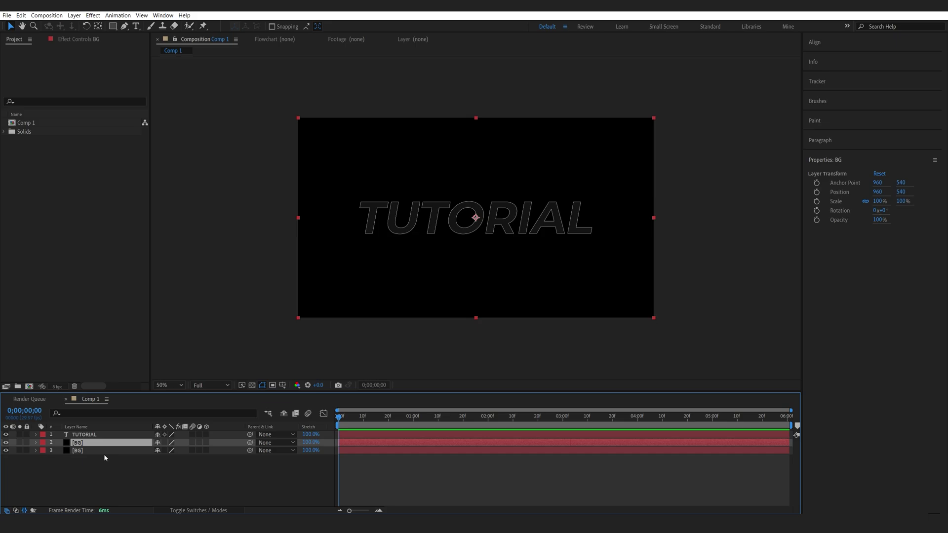
{"action": "key", "text": "Return"}
{"action": "type", "text": "Saber"}
{"action": "key", "text": "Return"}
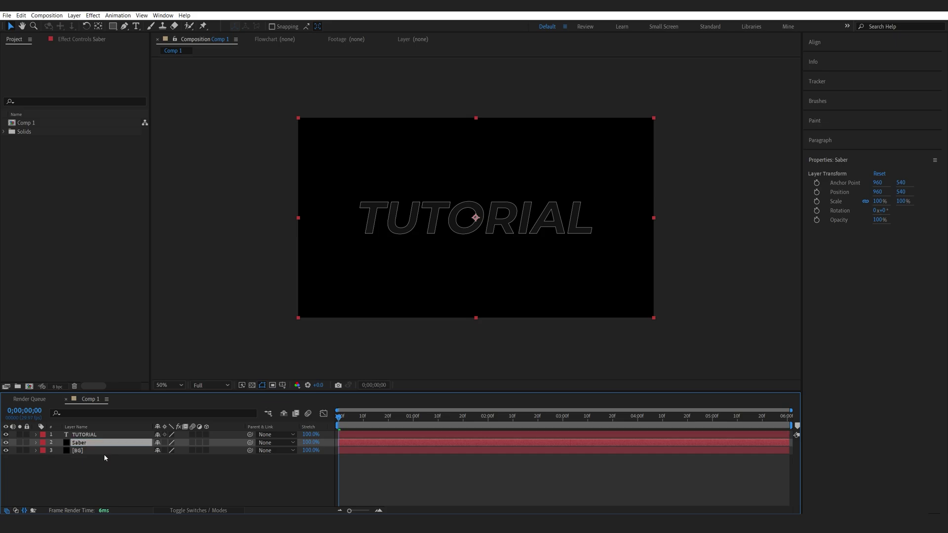
{"action": "key", "text": "ctrl+]"}
Apply the Saber effect to the Saber layer.
{"action": "key", "text": "ctrl+space"}
{"action": "type", "text": "saber"}
{"action": "key", "text": "Return"}
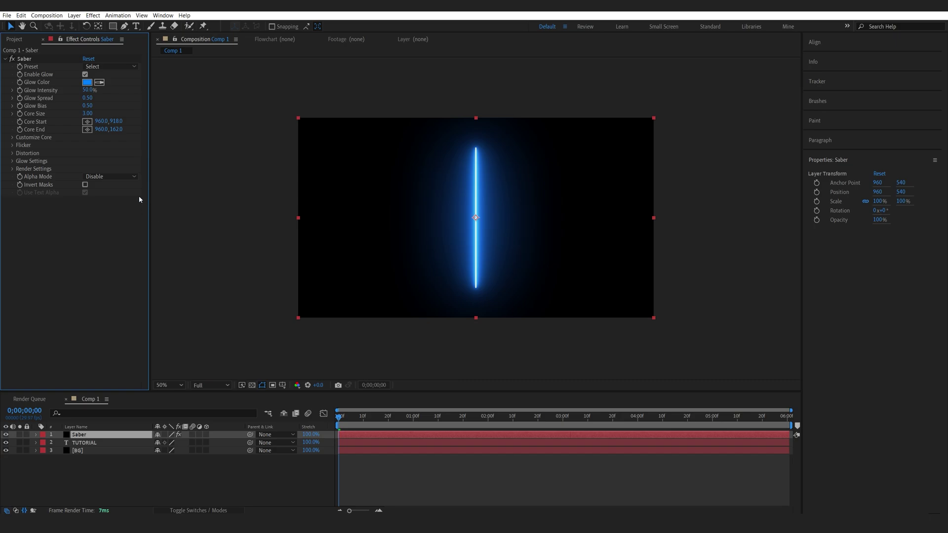
Try the Fractal preset on the Saber effect and scrub through the animation to judge the look.
{"action": "left_click", "coordinate": [132, 67]}
{"action": "left_click", "coordinate": [143, 163]}
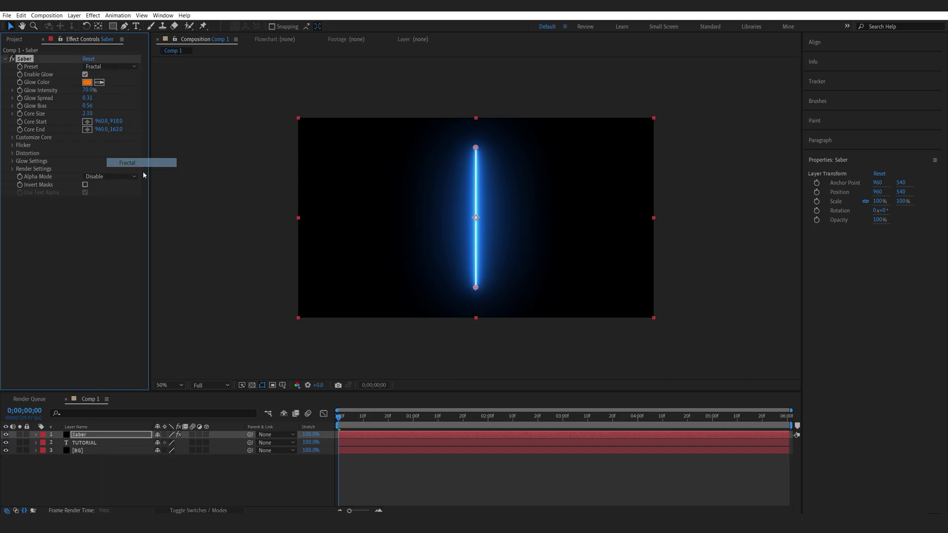
{"action": "left_click_drag", "start_coordinate": [364, 417], "coordinate": [458, 420]}
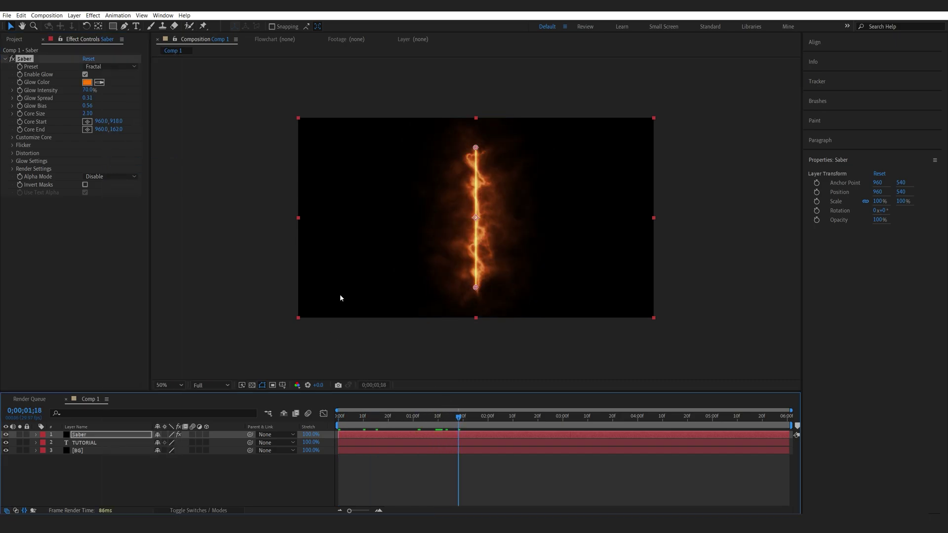
Set the Saber effect's preset to Zap and preview its motion.
{"action": "left_click", "coordinate": [102, 67]}
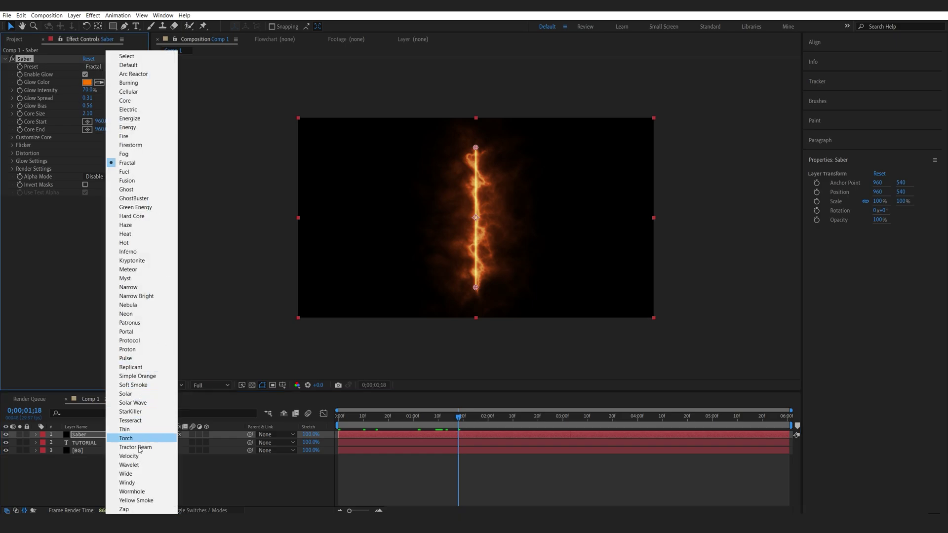
{"action": "left_click", "coordinate": [124, 509]}
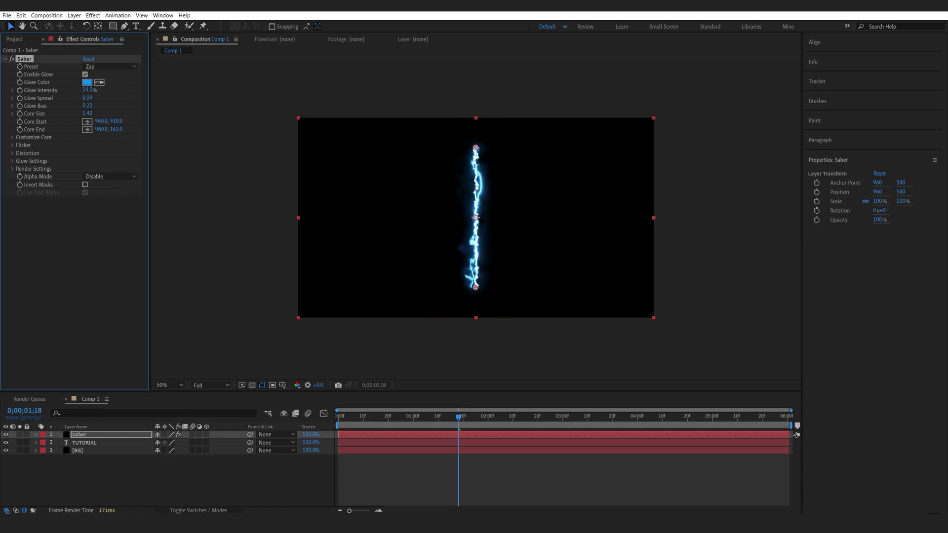
{"action": "key", "text": "space"}
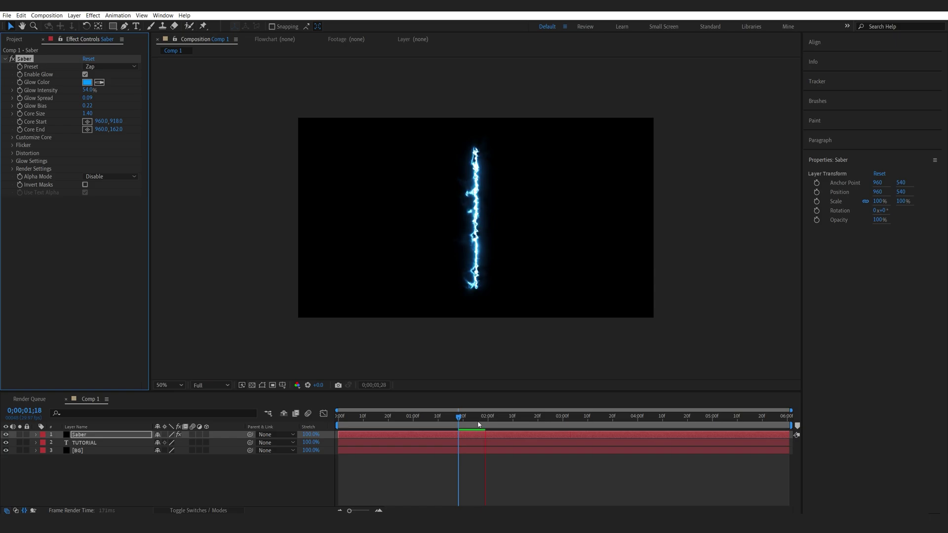
{"action": "left_click", "coordinate": [478, 410]}
Customize the Saber core by setting Core Type to Text Layer with TUTORIAL as the source text layer.
{"action": "left_click", "coordinate": [12, 137]}
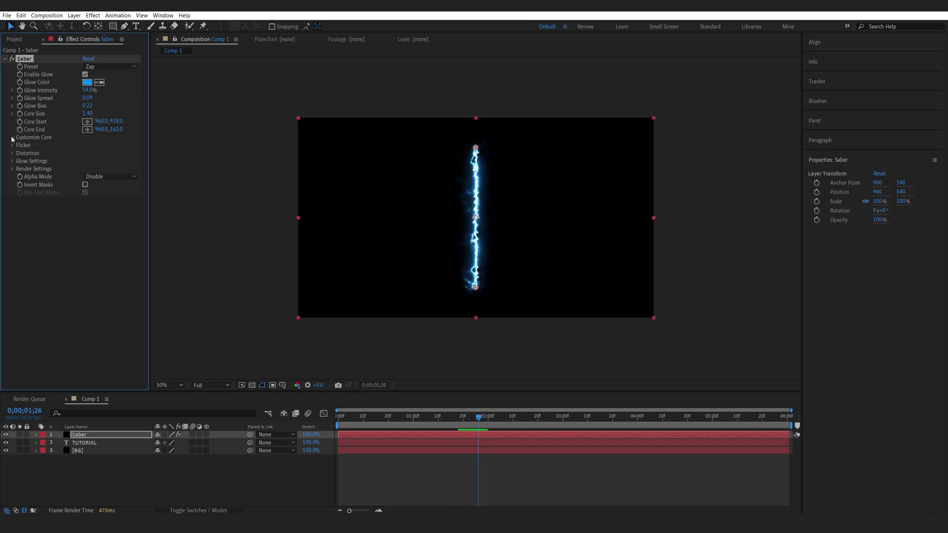
{"action": "left_click", "coordinate": [103, 146]}
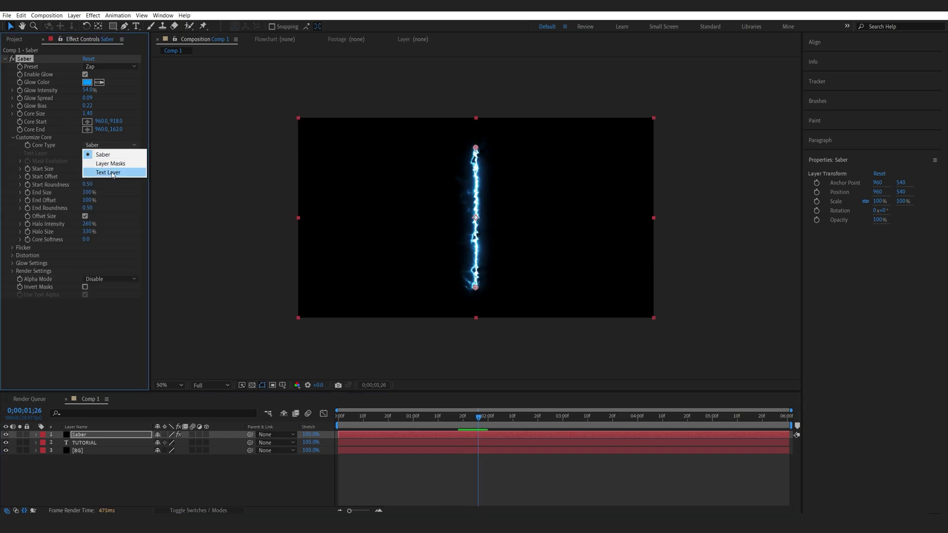
{"action": "left_click", "coordinate": [111, 172]}
{"action": "left_click", "coordinate": [96, 154]}
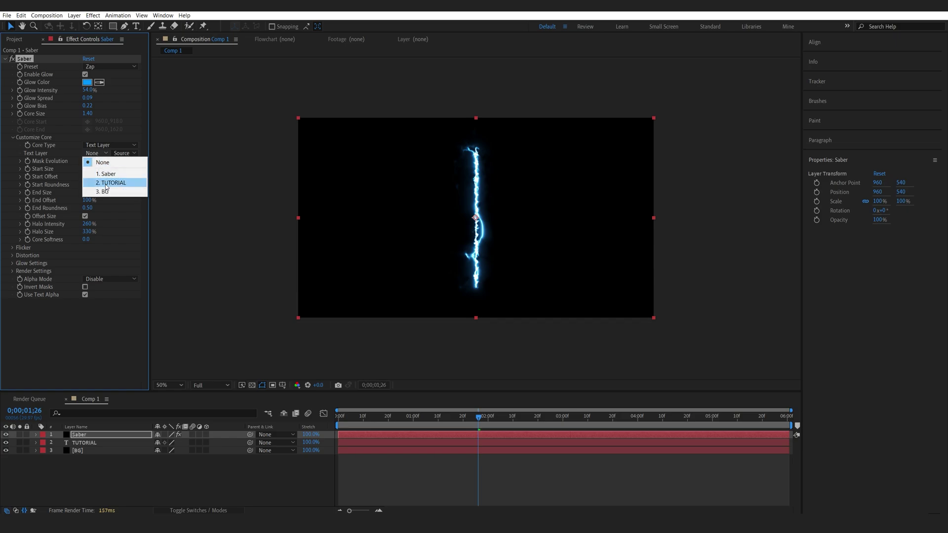
{"action": "left_click", "coordinate": [106, 184]}
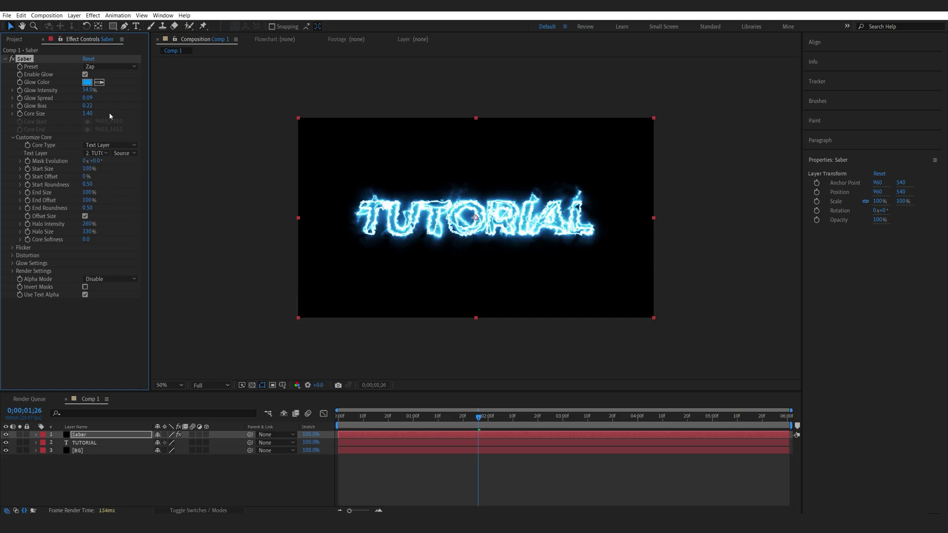
Set the Saber core size to 1 and reduce the glow intensity to 18%.
{"action": "left_click", "coordinate": [87, 113]}
{"action": "type", "text": "1"}
{"action": "key", "text": "Return"}
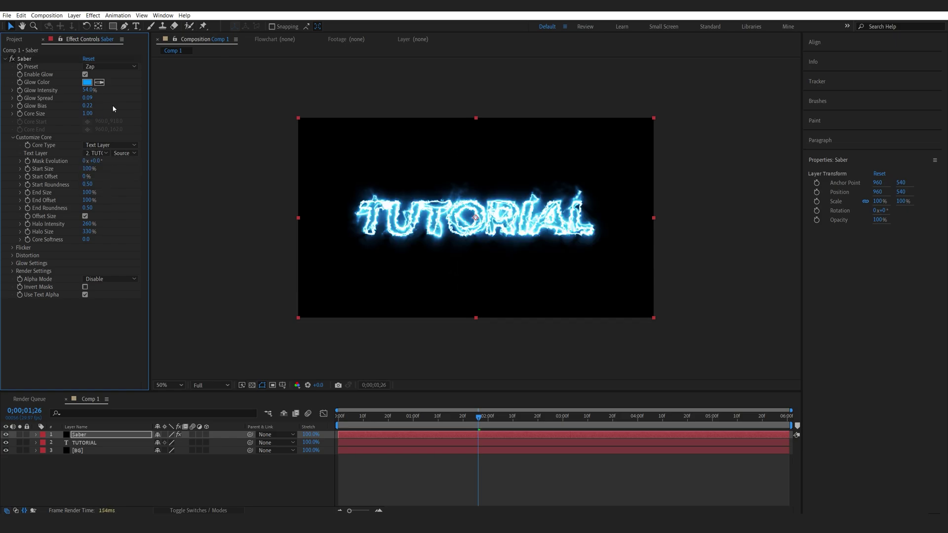
{"action": "left_click_drag", "start_coordinate": [91, 91], "coordinate": [80, 98]}
{"action": "scroll", "coordinate": [320, 221], "scroll_direction": "up", "scroll_amount": 1}
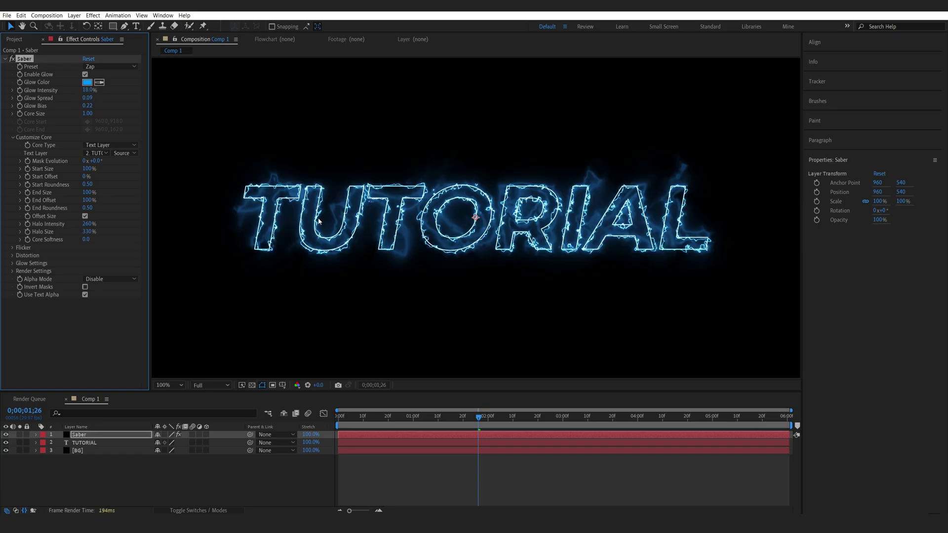
Set the Saber core's Start Size to 10% and End Size to 80%.
{"action": "left_click", "coordinate": [86, 169]}
{"action": "type", "text": "10"}
{"action": "key", "text": "Return"}
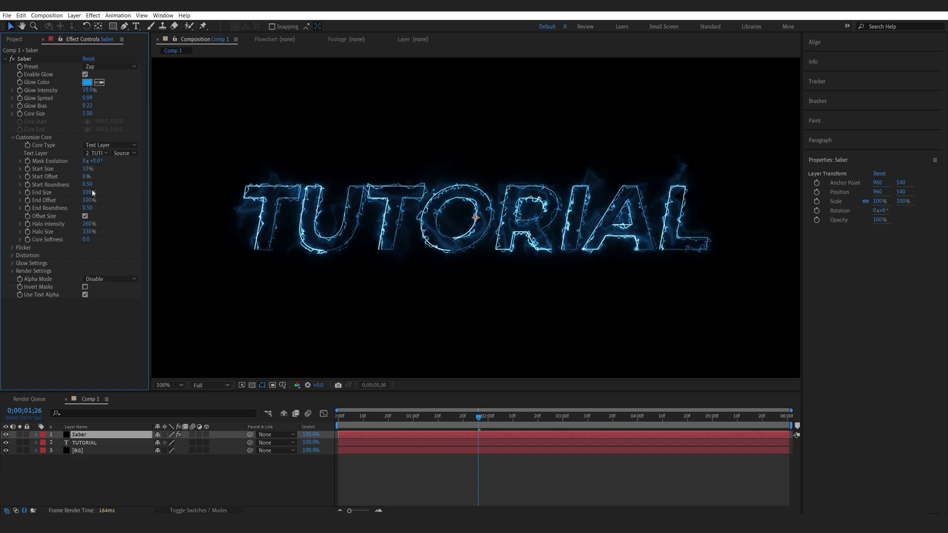
{"action": "left_click", "coordinate": [89, 193]}
{"action": "type", "text": "80"}
{"action": "key", "text": "Return"}
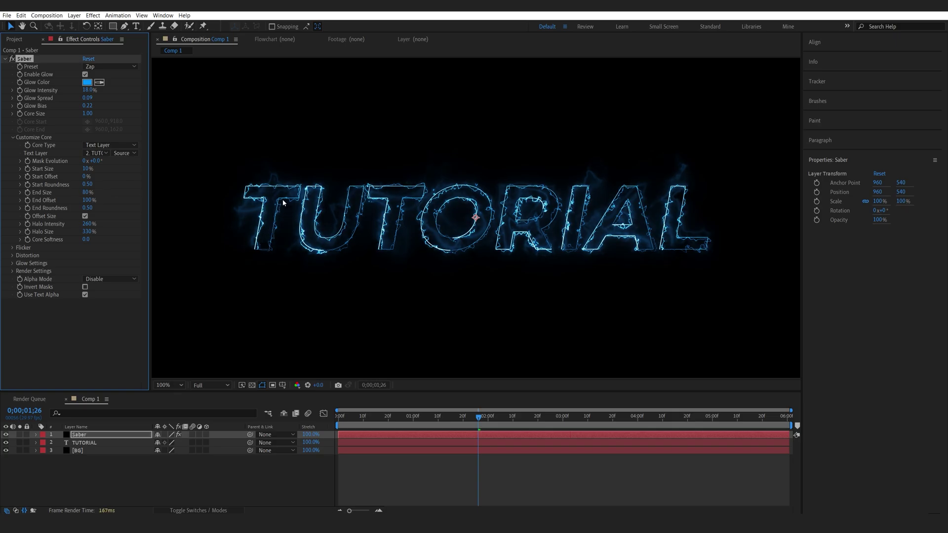
Animate Mask Evolution from 0° at the first frame to 180° at 3 seconds and scrub through the result.
{"action": "key", "text": "Home"}
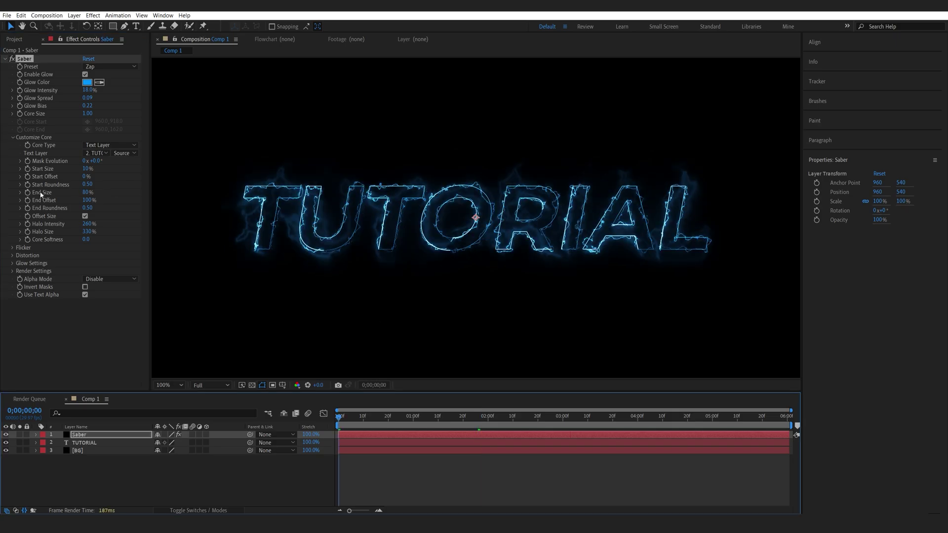
{"action": "left_click", "coordinate": [27, 161]}
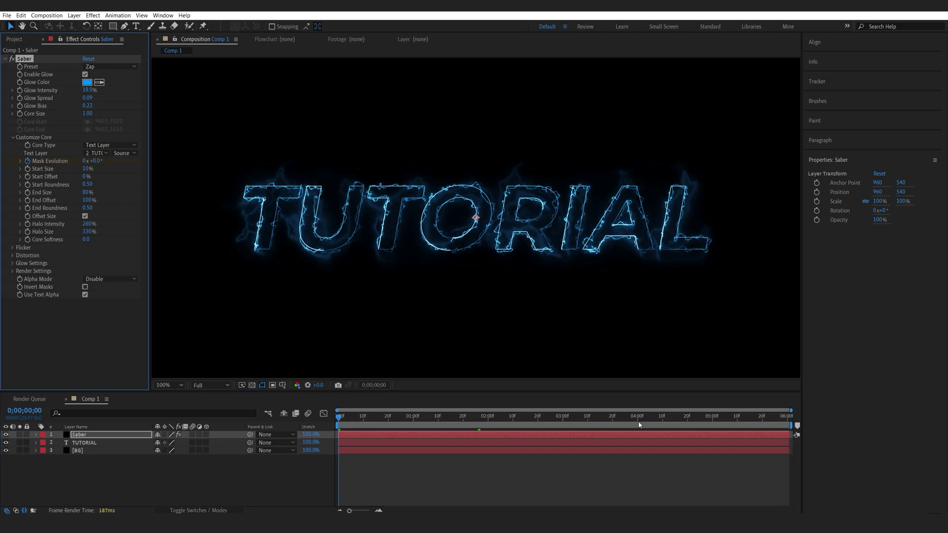
{"action": "left_click", "coordinate": [564, 420]}
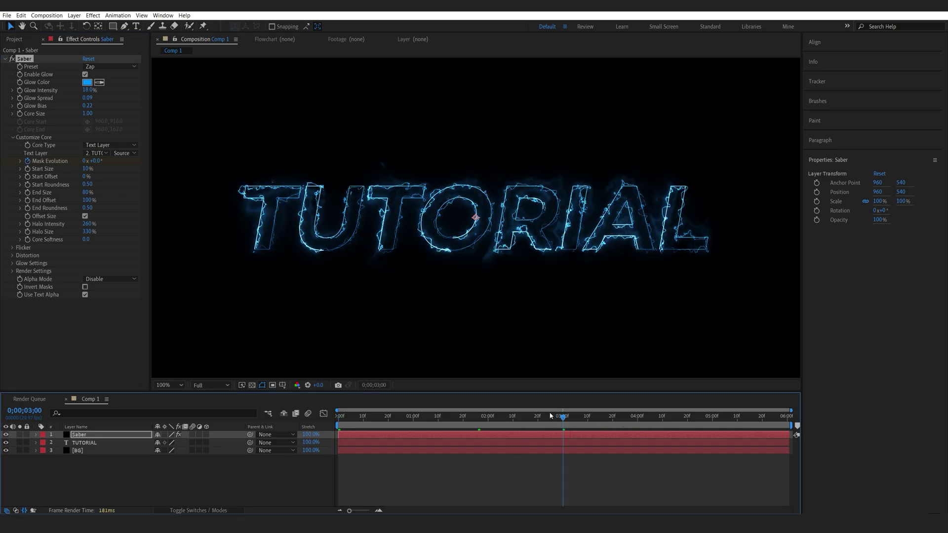
{"action": "left_click", "coordinate": [95, 161]}
{"action": "type", "text": "180"}
{"action": "key", "text": "Return"}
{"action": "left_click_drag", "start_coordinate": [334, 423], "coordinate": [551, 424]}
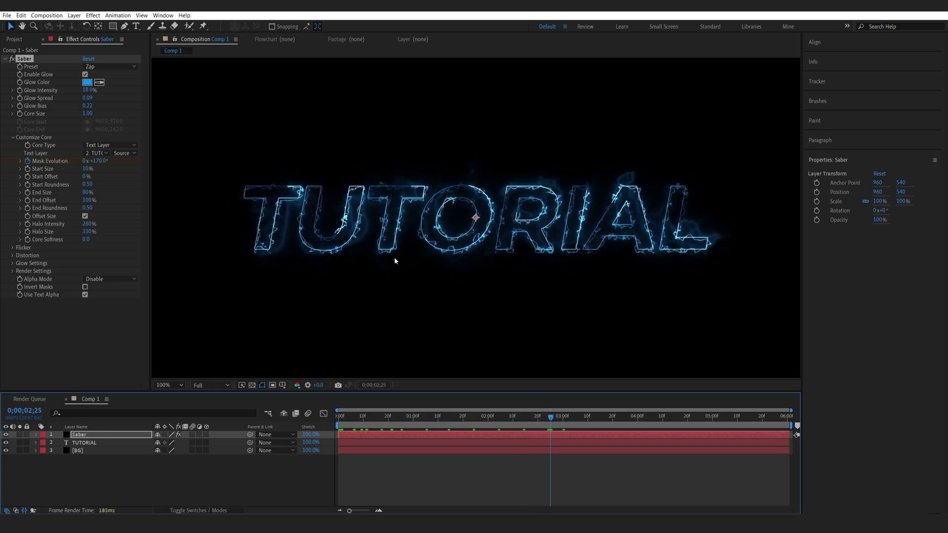
Set the Saber glow intensity to 25%.
{"action": "left_click", "coordinate": [87, 90]}
{"action": "type", "text": "25"}
{"action": "key", "text": "Return"}
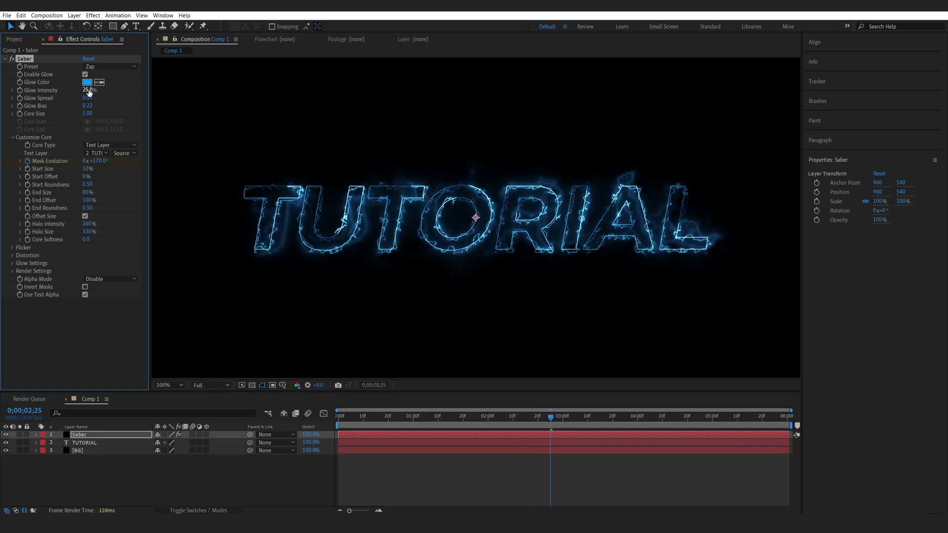
Turn off Offset Size and animate End Offset from 0% at the first frame to 100% at 0;00;01;18.
{"action": "mouse_move", "coordinate": [339, 419]}
{"action": "left_mouse_down"}
{"action": "mouse_move", "coordinate": [351, 419]}
{"action": "mouse_move", "coordinate": [339, 419]}
{"action": "left_mouse_up"}
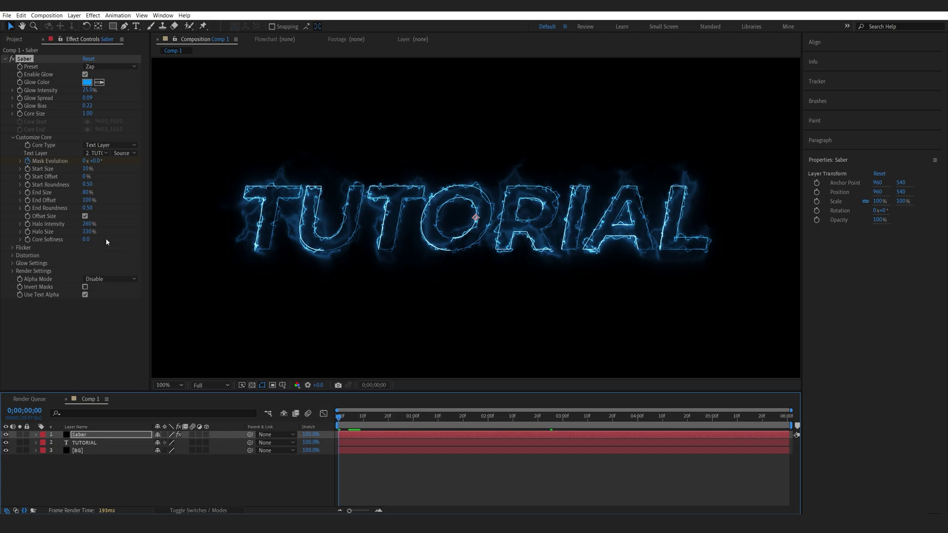
{"action": "left_click", "coordinate": [89, 201]}
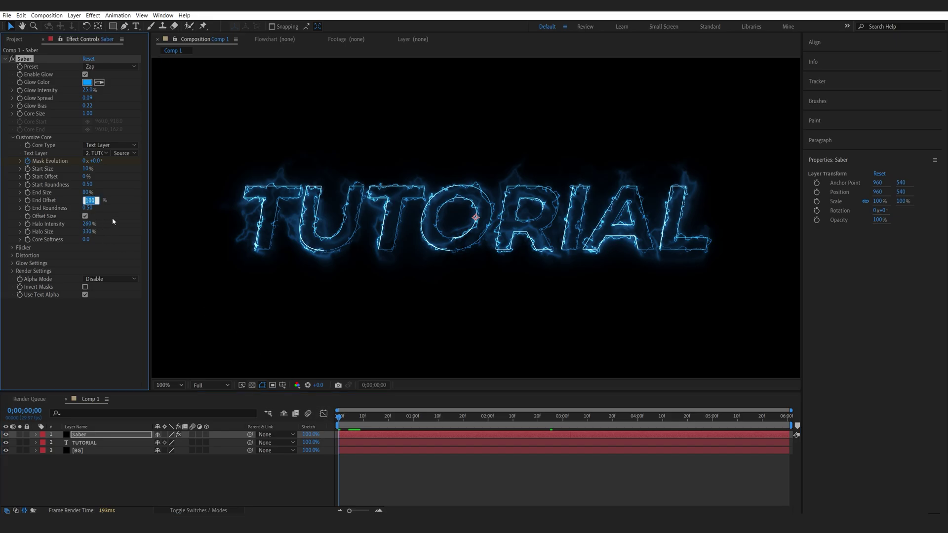
{"action": "left_click", "coordinate": [85, 216]}
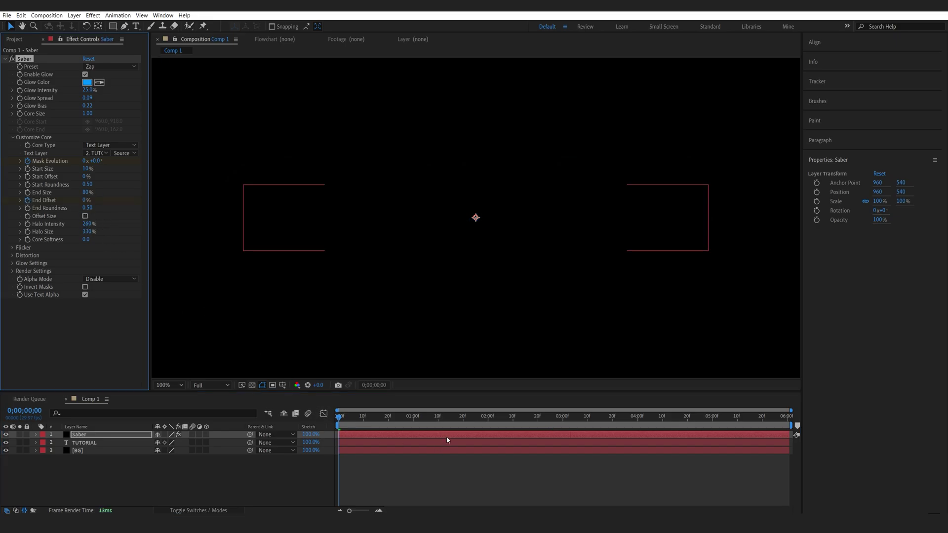
{"action": "left_click", "coordinate": [458, 416]}
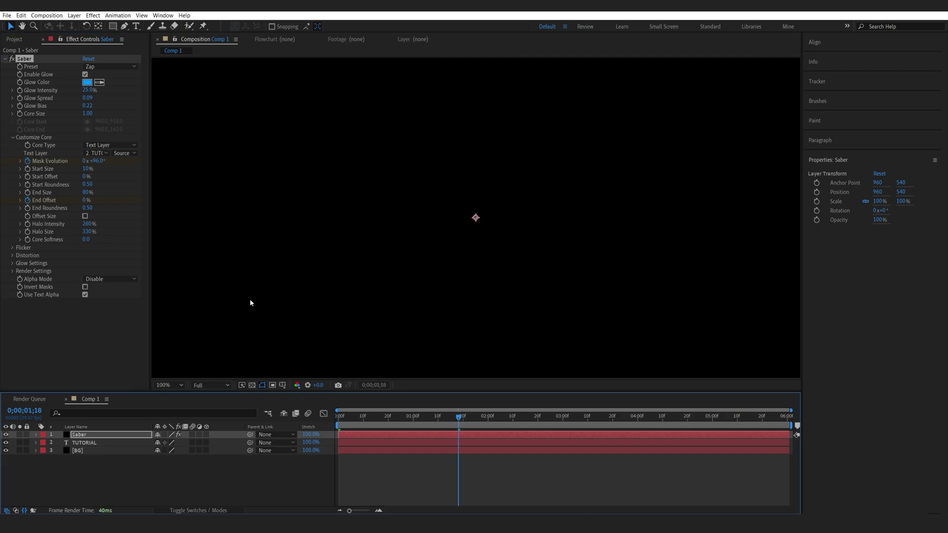
{"action": "left_click_drag", "start_coordinate": [85, 201], "coordinate": [148, 202]}
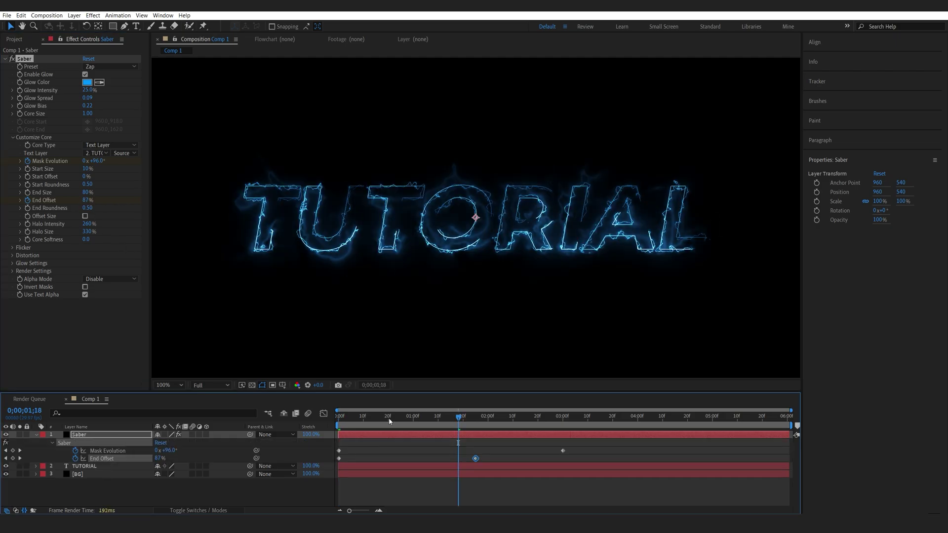
Animate the Saber layer's Start Offset from 0% at 0;00;00;20 to 100% at 0;00;02;00.
{"action": "left_click", "coordinate": [390, 418]}
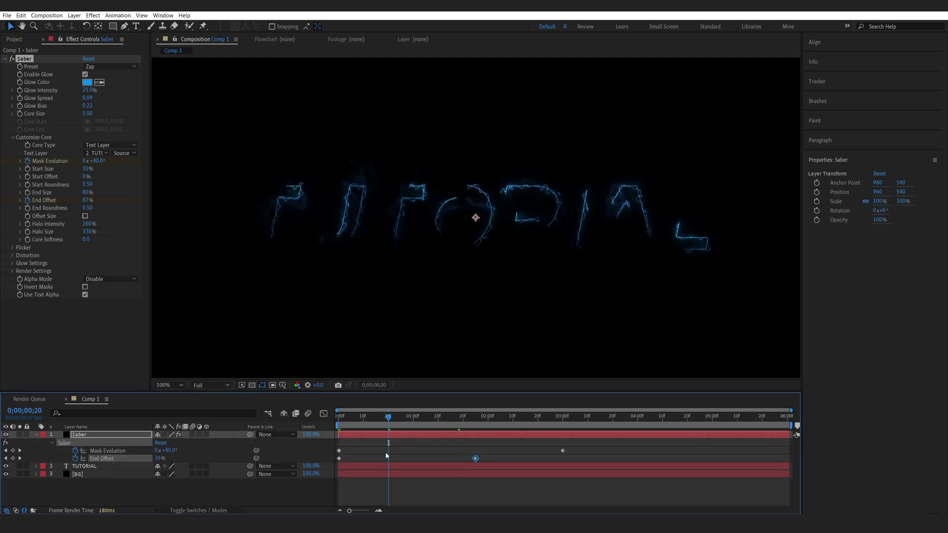
{"action": "left_click", "coordinate": [29, 179]}
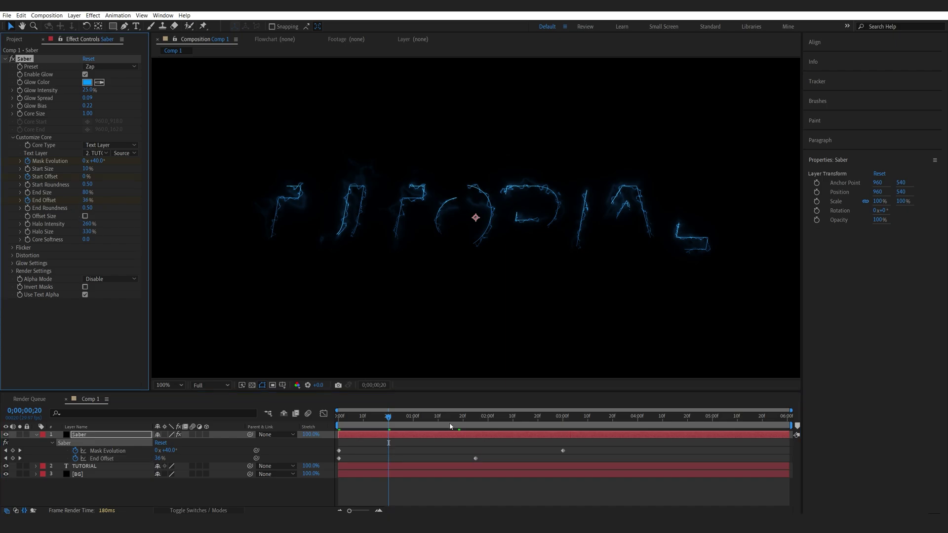
{"action": "left_click", "coordinate": [487, 419]}
{"action": "left_click", "coordinate": [86, 177]}
{"action": "type", "text": "10"}
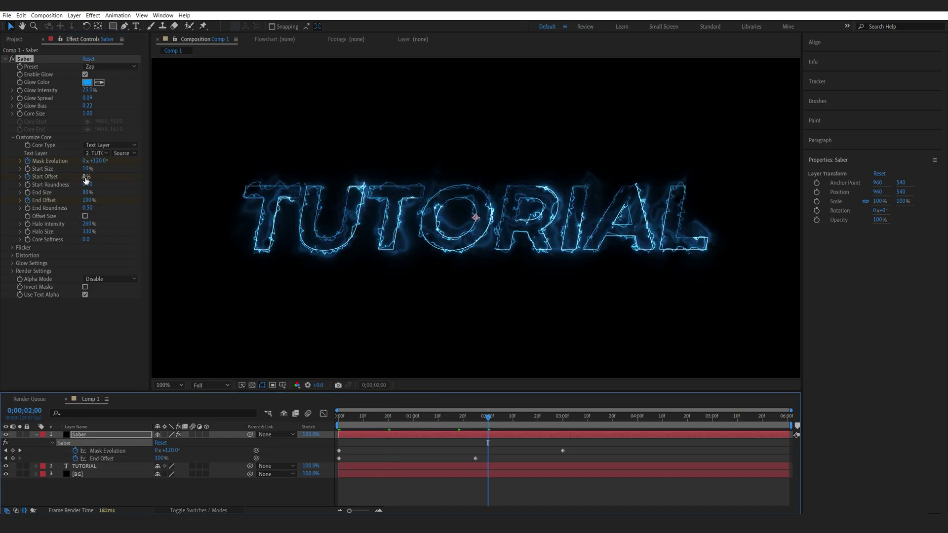
{"action": "type", "text": "0"}
{"action": "key", "text": "Return"}
Apply Easy Ease to the Start Offset and End Offset keyframes, shift their speed peaks earlier in the graph, and preview the reveal.
{"action": "key", "text": "u"}
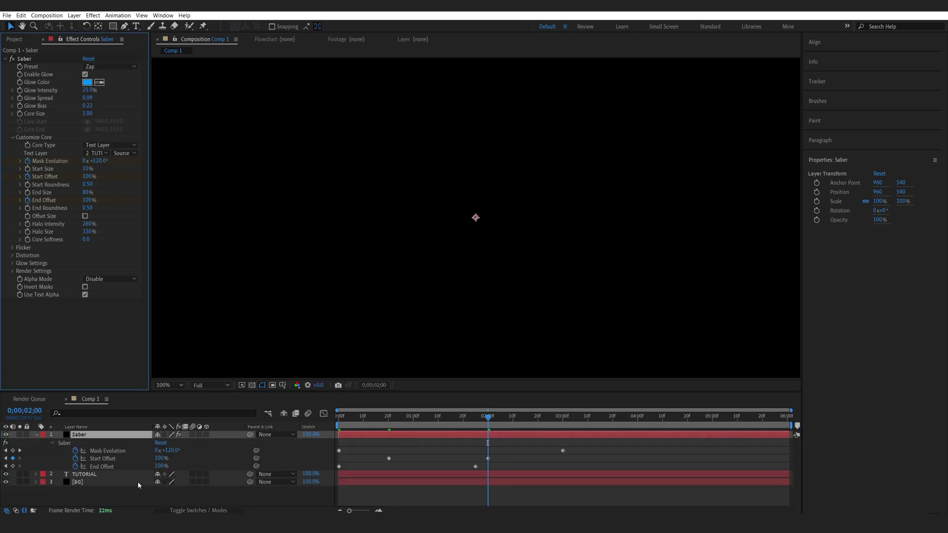
{"action": "left_click_drag", "start_coordinate": [519, 455], "coordinate": [328, 470]}
{"action": "key", "text": "F9"}
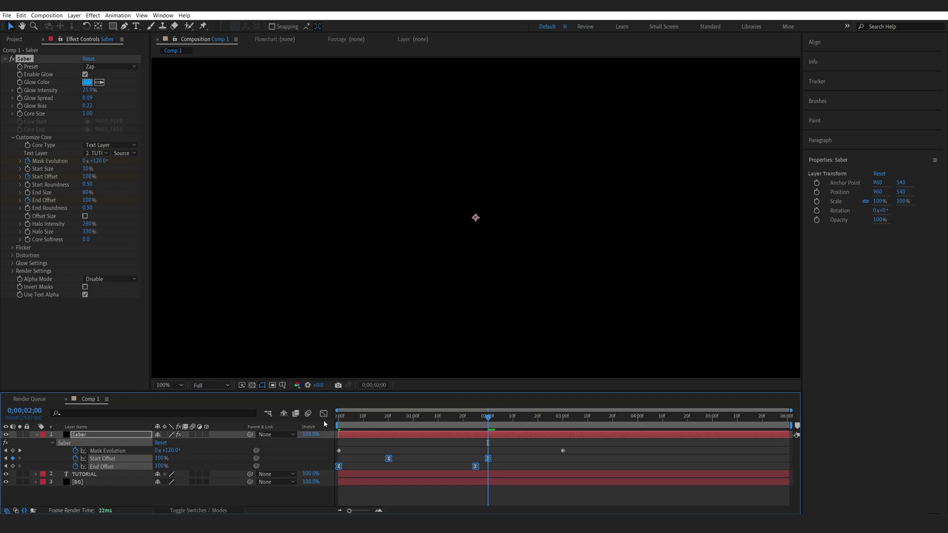
{"action": "left_click", "coordinate": [324, 415]}
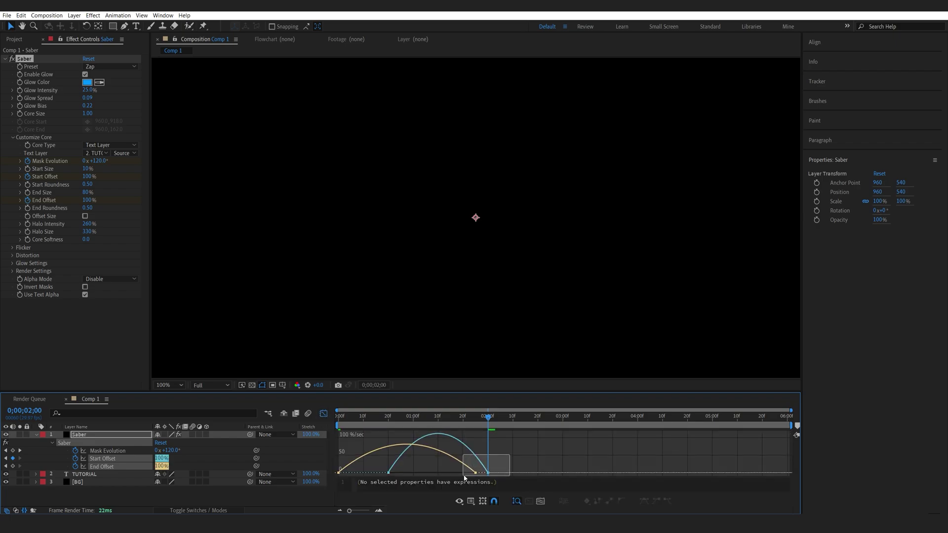
{"action": "left_click_drag", "start_coordinate": [452, 473], "coordinate": [394, 475]}
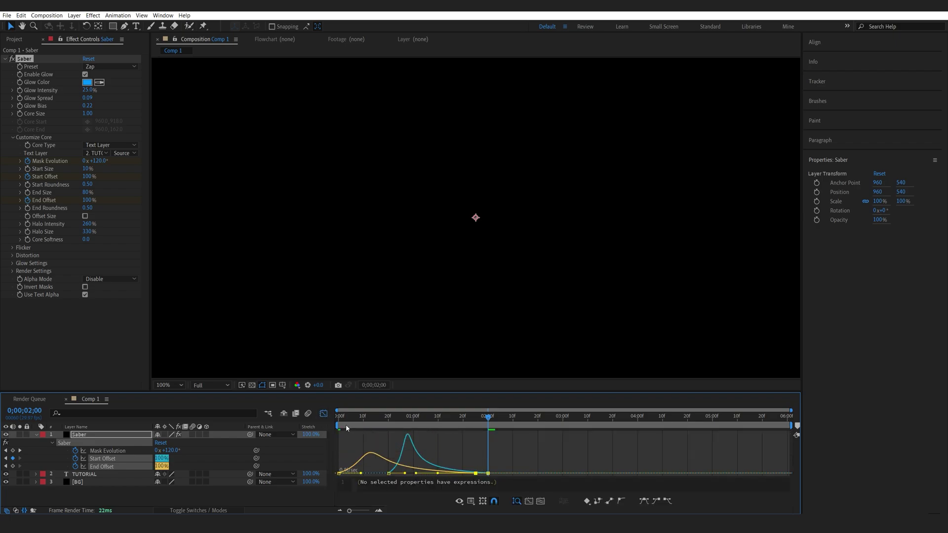
{"action": "left_click", "coordinate": [339, 417]}
{"action": "left_click", "coordinate": [323, 413]}
{"action": "key", "text": "space"}
{"action": "key", "text": "space"}
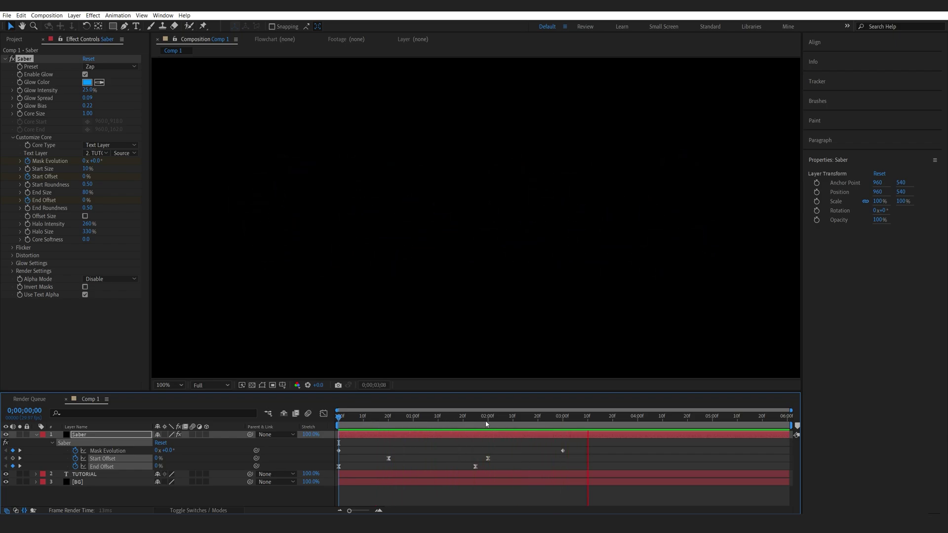
{"action": "key", "text": "space"}
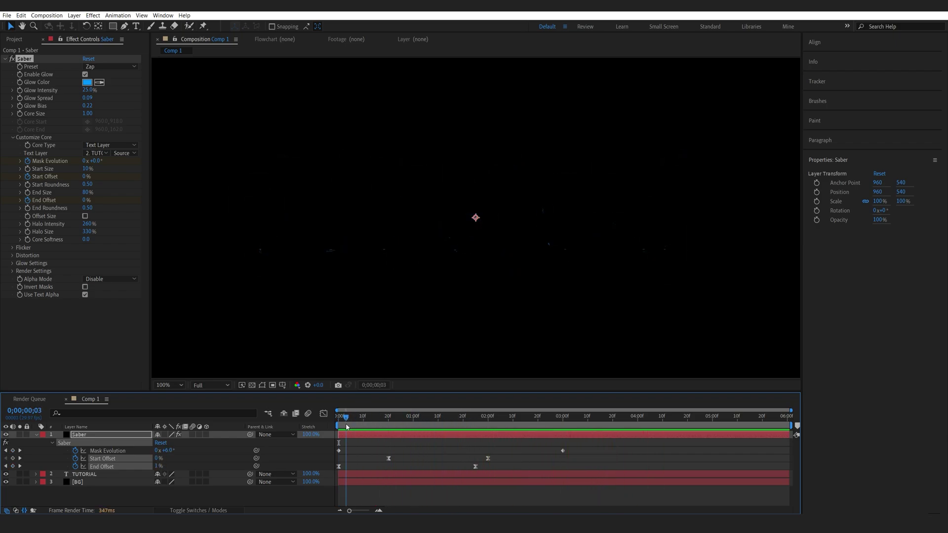
Duplicate the Saber layer and rename the copy Light.
{"action": "left_click", "coordinate": [96, 437]}
{"action": "key", "text": "ctrl+d"}
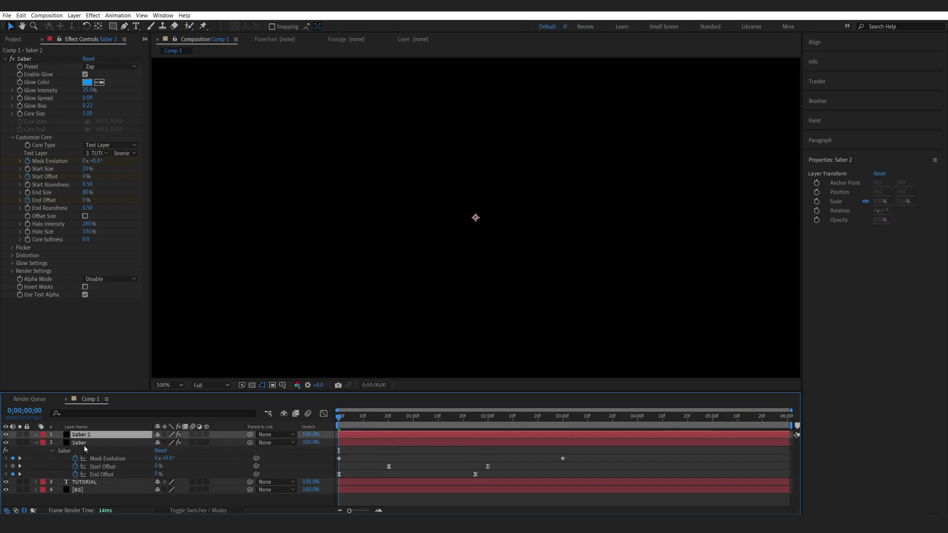
{"action": "key", "text": "Return"}
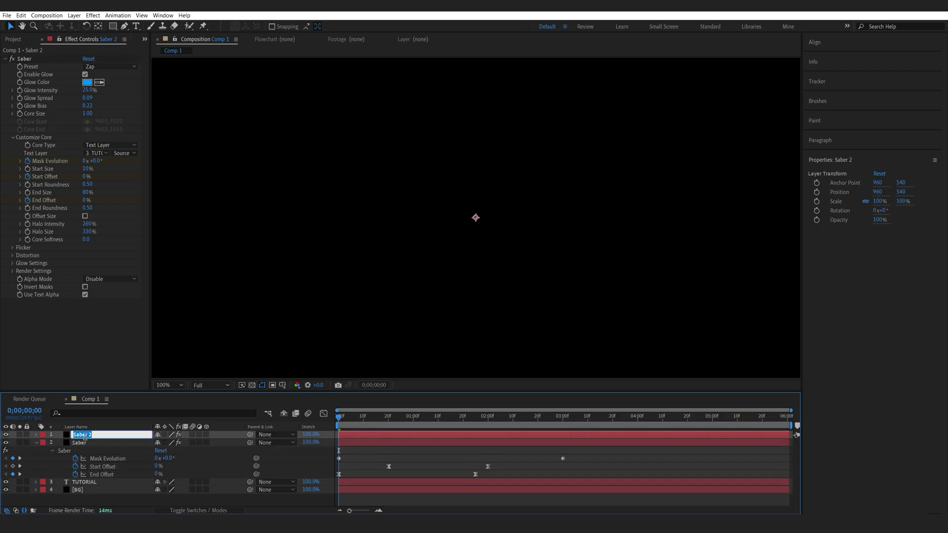
{"action": "type", "text": "Light"}
{"action": "key", "text": "Return"}
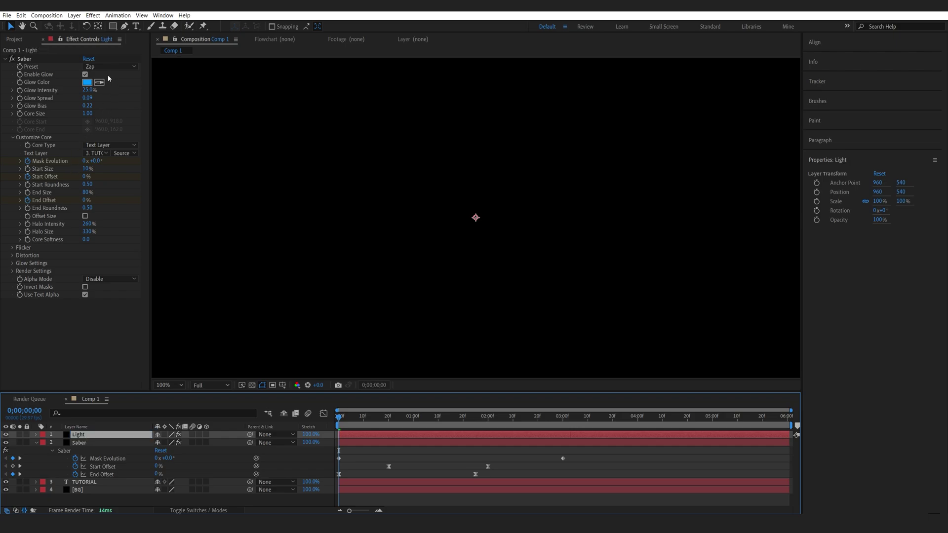
Apply the Default preset to the Light layer's Saber effect, remove its Start and End Offset keyframes, and set End Offset to 100%.
{"action": "left_click", "coordinate": [112, 65]}
{"action": "left_click", "coordinate": [132, 65]}
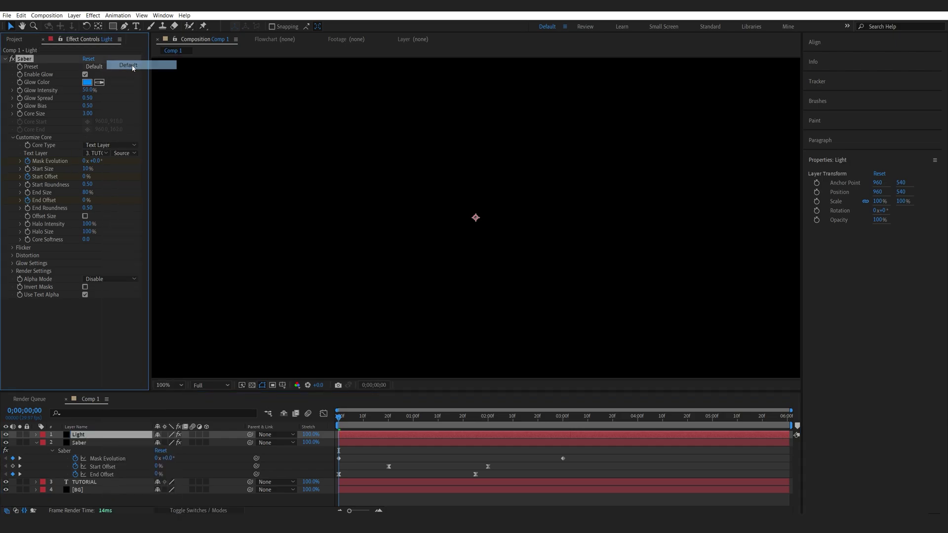
{"action": "left_click", "coordinate": [29, 200]}
{"action": "left_click", "coordinate": [28, 177]}
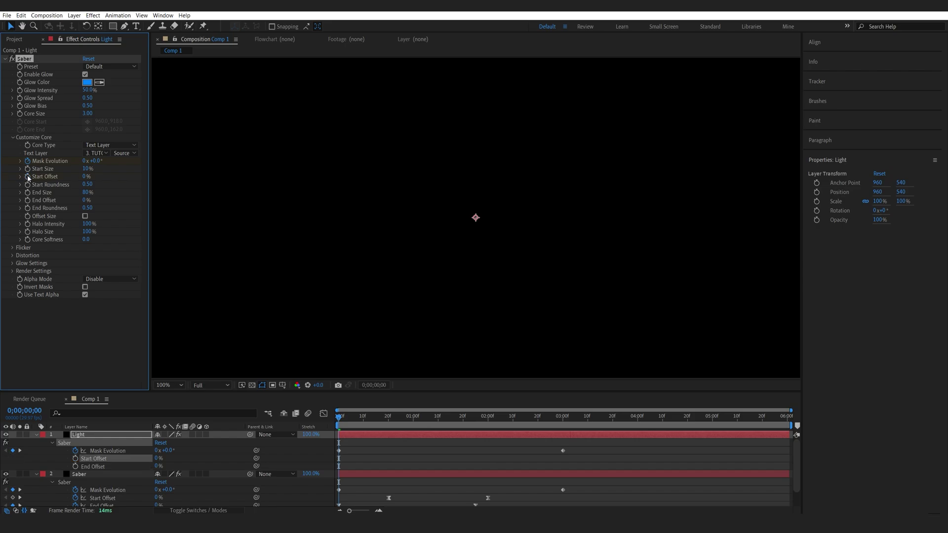
{"action": "left_click", "coordinate": [91, 201]}
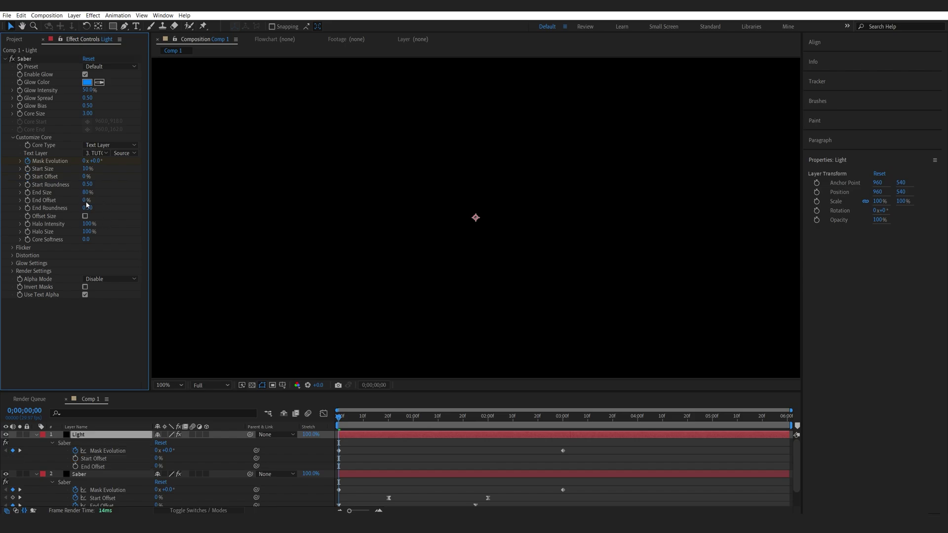
{"action": "left_click_drag", "start_coordinate": [86, 201], "coordinate": [204, 203]}
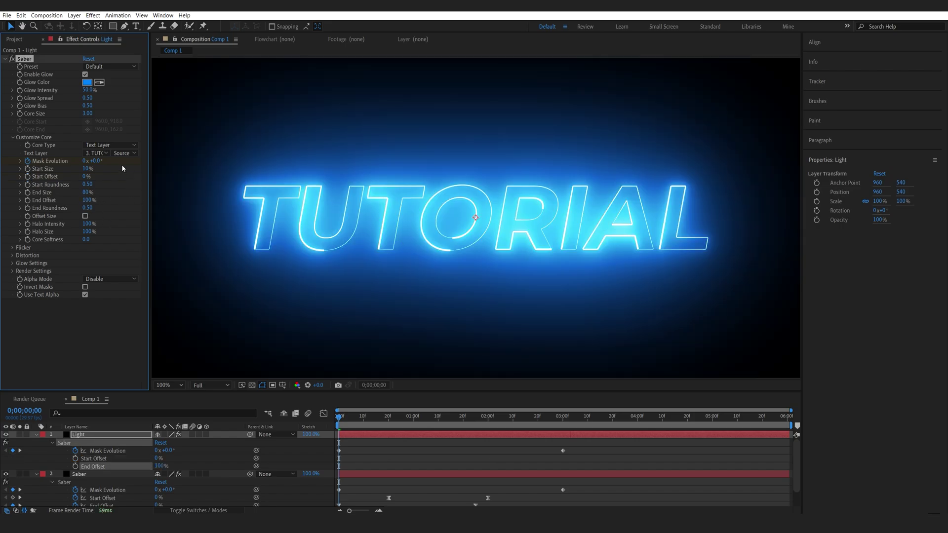
Set the Light layer's Glow Intensity to 25%, Core Size to 2, and Start Size to 40%.
{"action": "left_click", "coordinate": [87, 90]}
{"action": "type", "text": "25"}
{"action": "key", "text": "Return"}
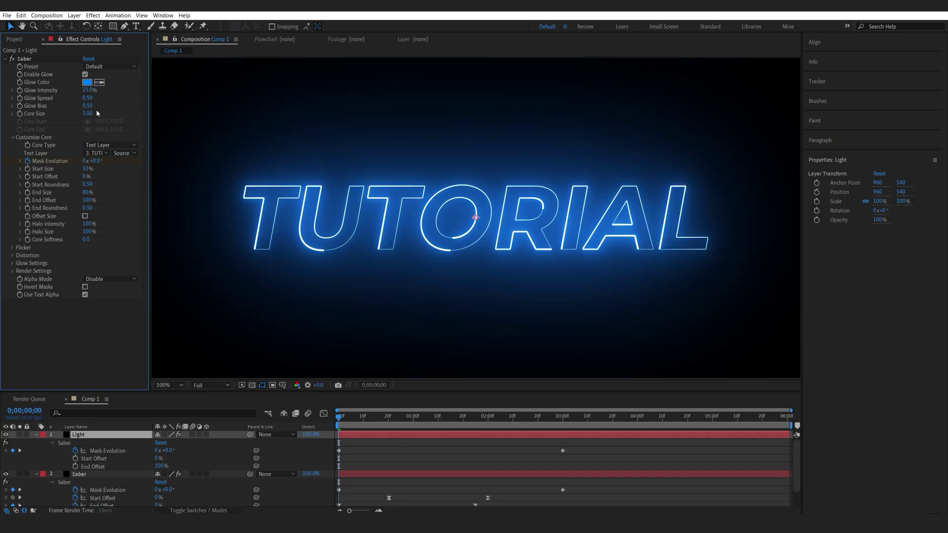
{"action": "left_click", "coordinate": [87, 113]}
{"action": "type", "text": "2"}
{"action": "key", "text": "Return"}
{"action": "left_click", "coordinate": [89, 170]}
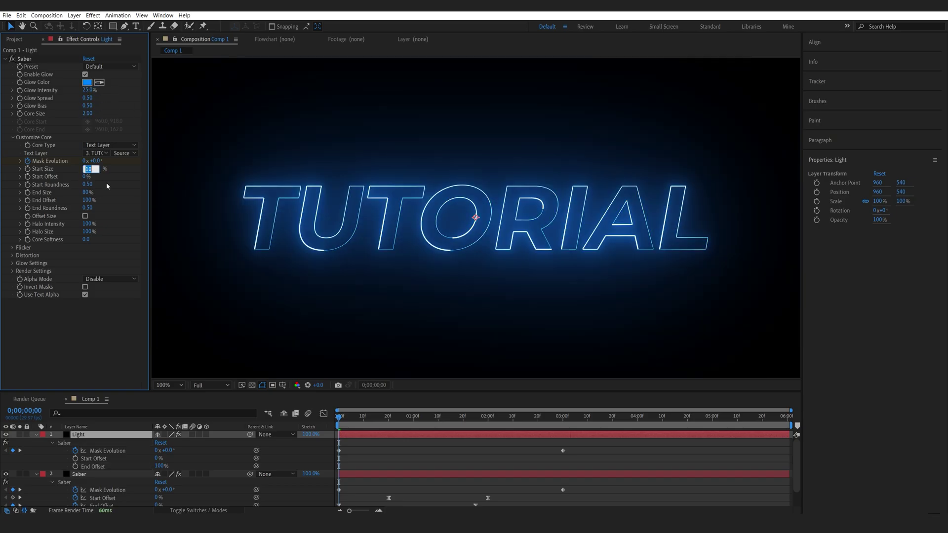
{"action": "key", "text": "Return"}
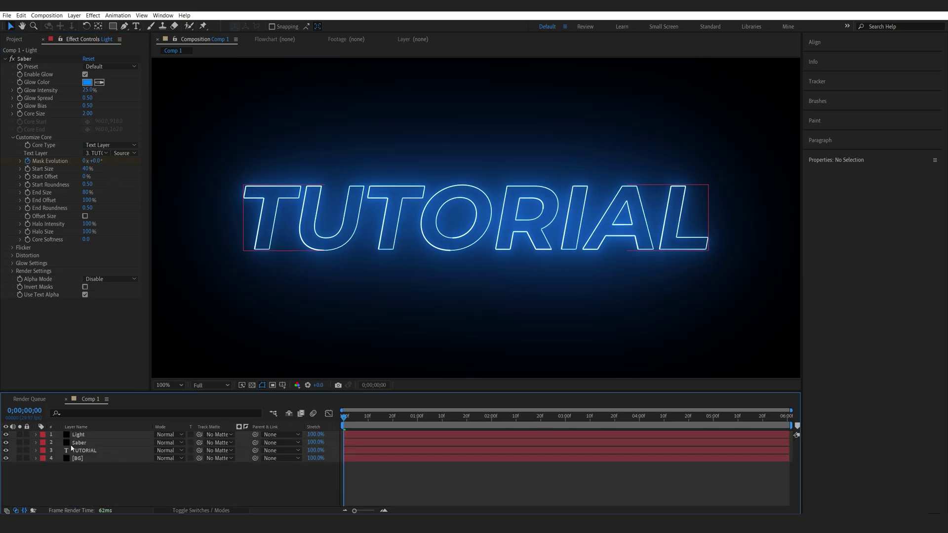
Set the blending mode of the Light and Saber layers to Add and hide the Saber layer.
{"action": "left_click", "coordinate": [75, 442]}
{"action": "left_click", "coordinate": [83, 435], "text": "shift"}
{"action": "left_click", "coordinate": [168, 436]}
{"action": "left_click", "coordinate": [171, 164]}
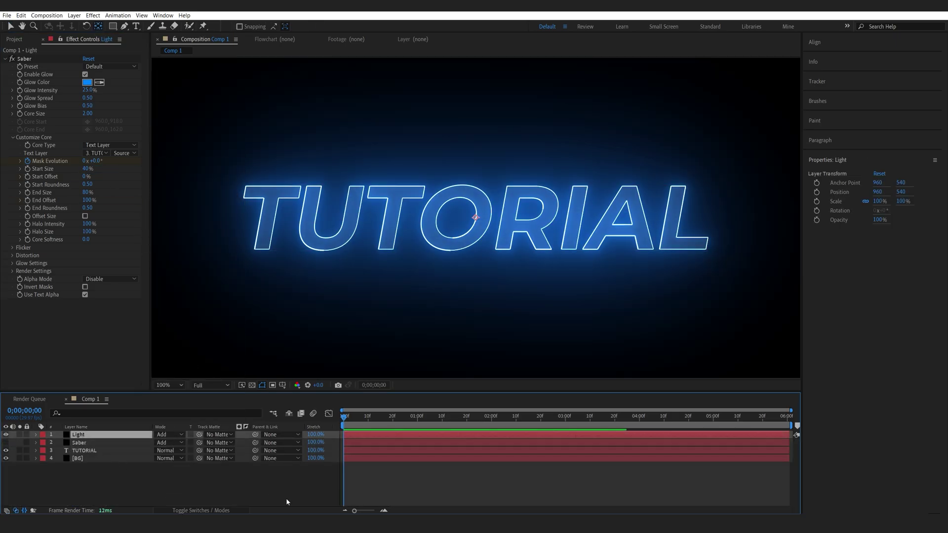
Move the Light layer's last Mask Evolution keyframe to 0;00;06;00 and set its value to 1x+0°.
{"action": "key", "text": "u"}
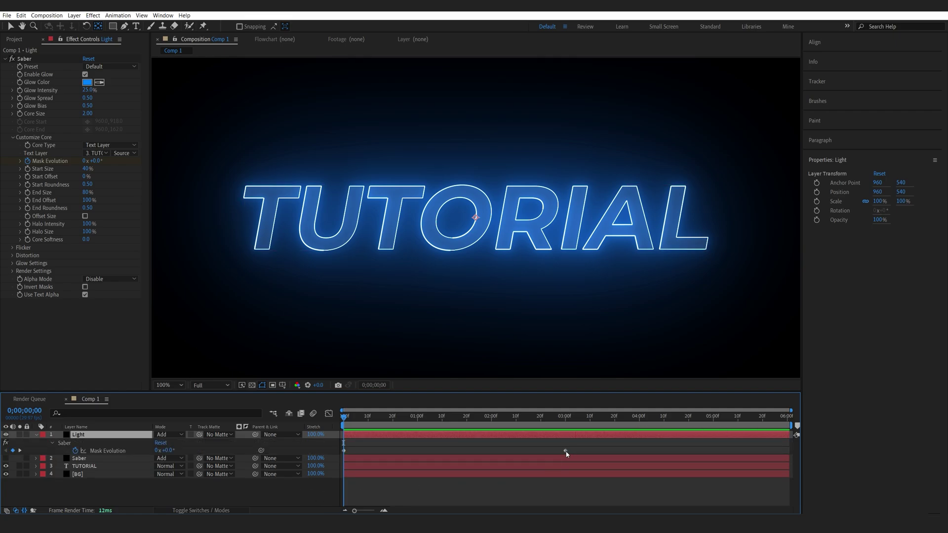
{"action": "left_click_drag", "start_coordinate": [566, 451], "coordinate": [780, 457]}
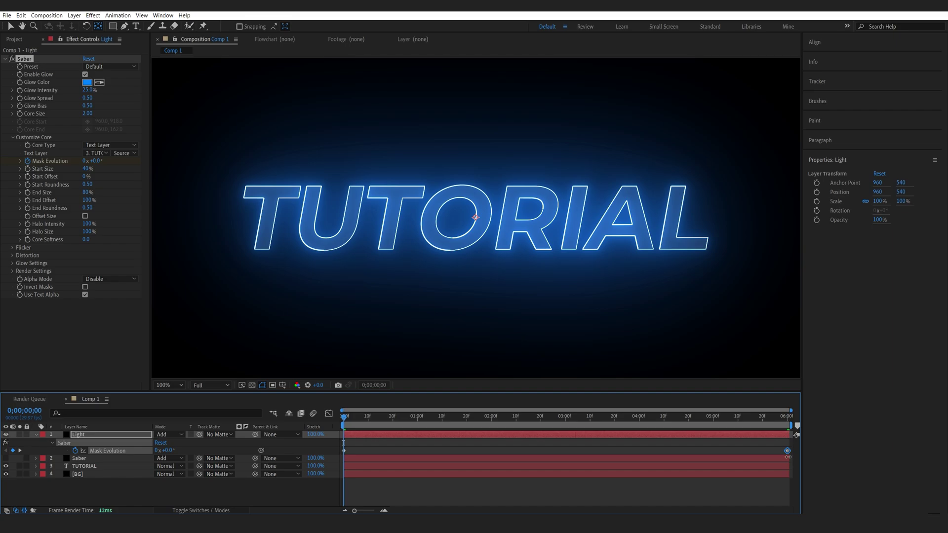
{"action": "left_click", "coordinate": [20, 450]}
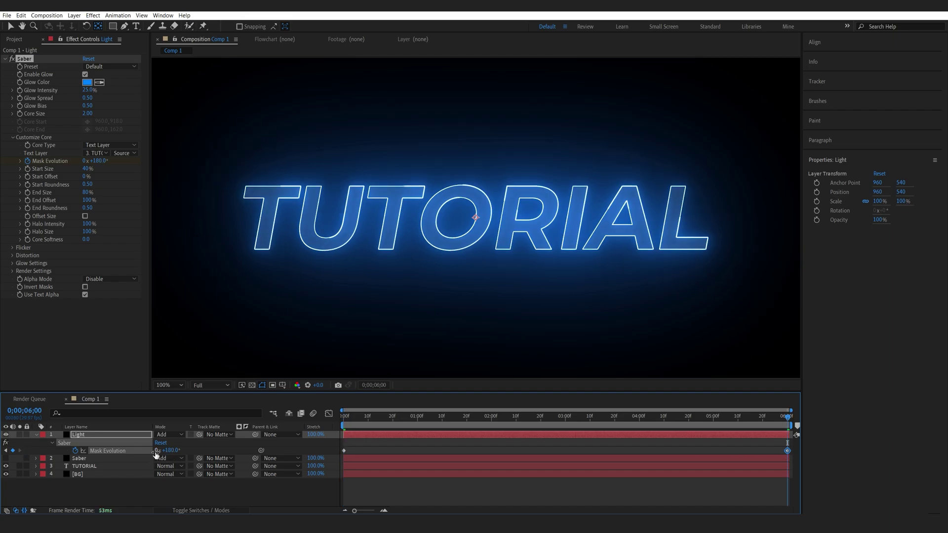
{"action": "left_click", "coordinate": [185, 451]}
{"action": "left_click", "coordinate": [170, 450]}
{"action": "type", "text": "0"}
{"action": "key", "text": "Return"}
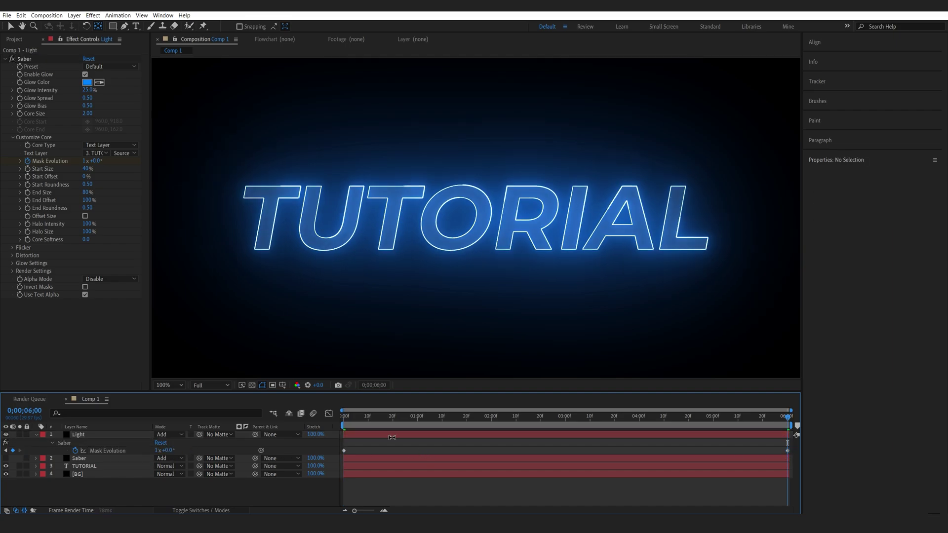
Add keyframes for Core Size, Glow Bias, Glow Spread and Glow Intensity on the Light layer at 0;00;00;05.
{"action": "mouse_move", "coordinate": [347, 418]}
{"action": "left_mouse_down"}
{"action": "mouse_move", "coordinate": [514, 437]}
{"action": "mouse_move", "coordinate": [787, 442]}
{"action": "mouse_move", "coordinate": [344, 426]}
{"action": "mouse_move", "coordinate": [371, 425]}
{"action": "mouse_move", "coordinate": [358, 425]}
{"action": "left_mouse_up"}
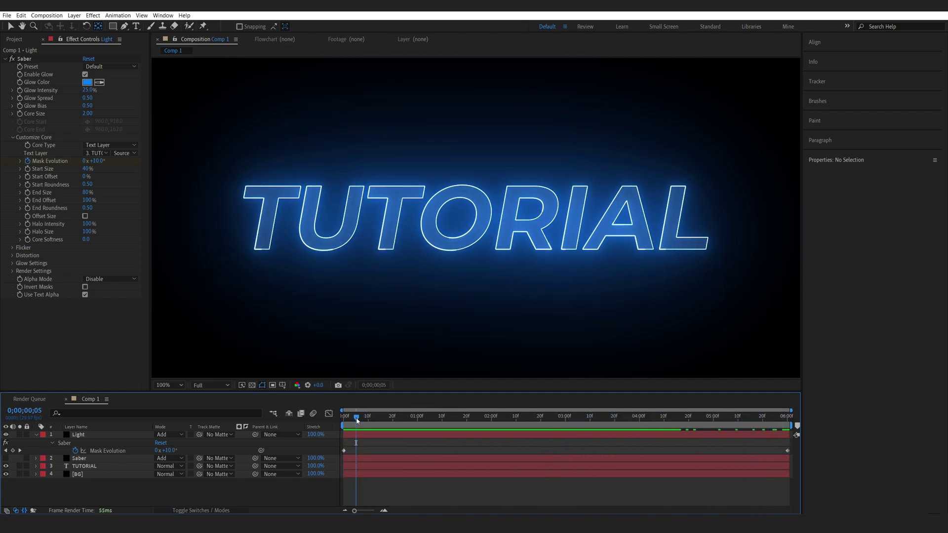
{"action": "left_click", "coordinate": [20, 113]}
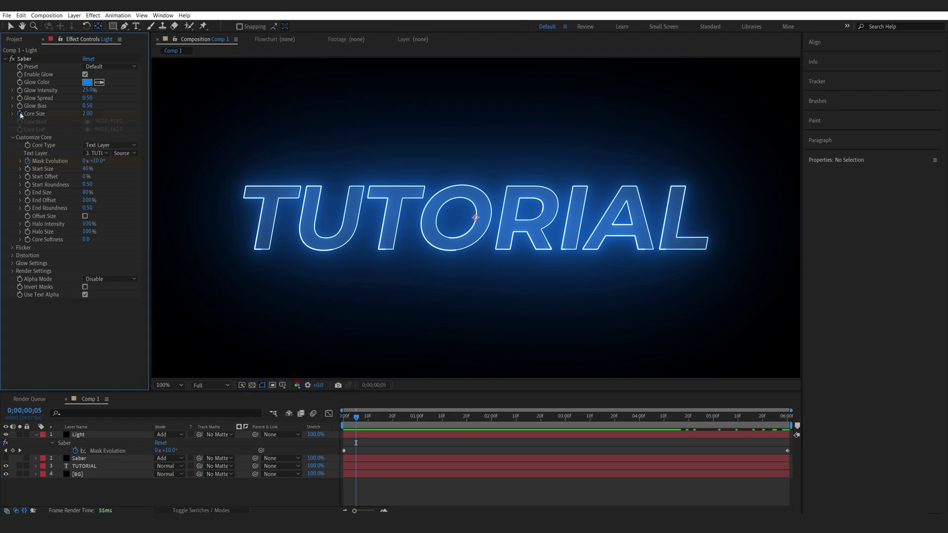
{"action": "left_click", "coordinate": [20, 106]}
{"action": "left_click", "coordinate": [20, 98]}
{"action": "left_click", "coordinate": [20, 91]}
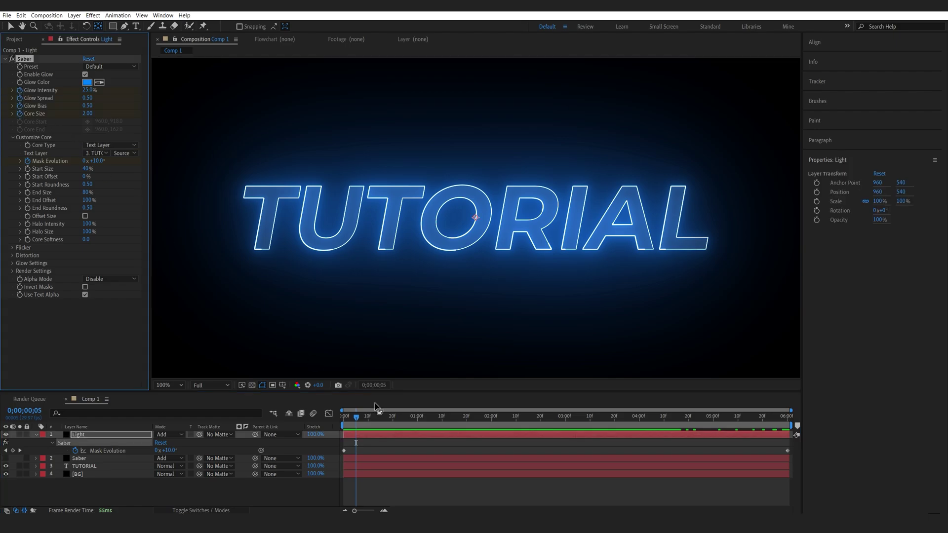
Copy the four glow and core keyframes to the first frame, lowering Intensity to 10%, Spread to 0.41, Bias to 0.47 and Core Size to 1.20.
{"action": "key", "text": "u"}
{"action": "left_click_drag", "start_coordinate": [367, 444], "coordinate": [355, 473]}
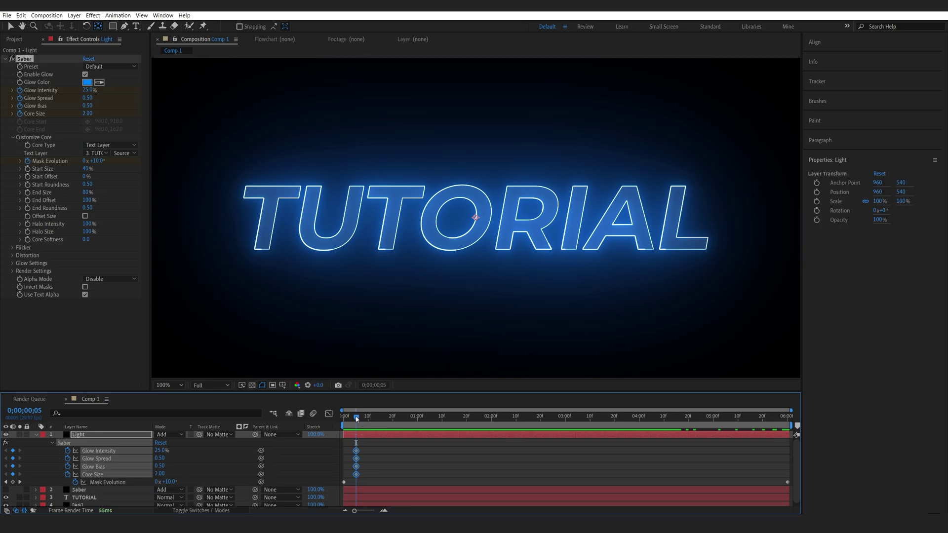
{"action": "key", "text": "Home"}
{"action": "key", "text": "ctrl+v"}
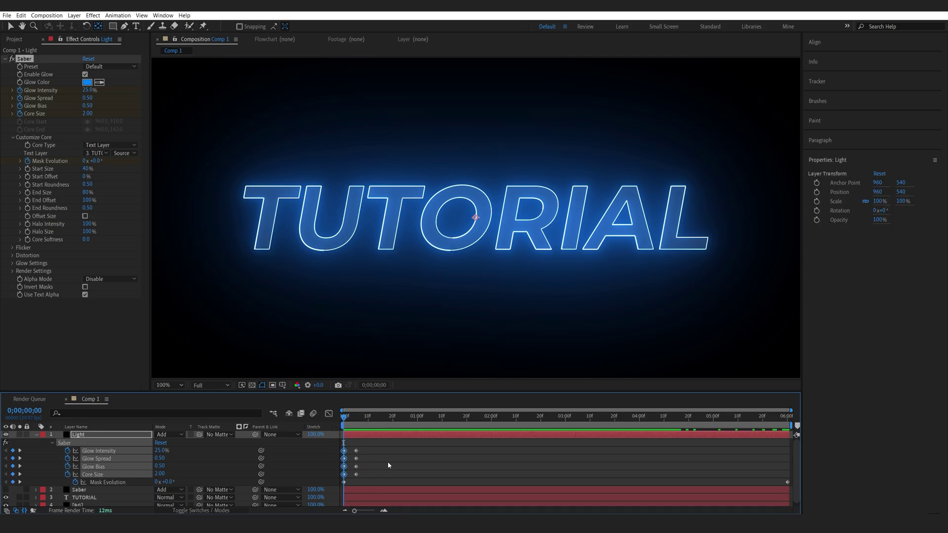
{"action": "left_click", "coordinate": [387, 461]}
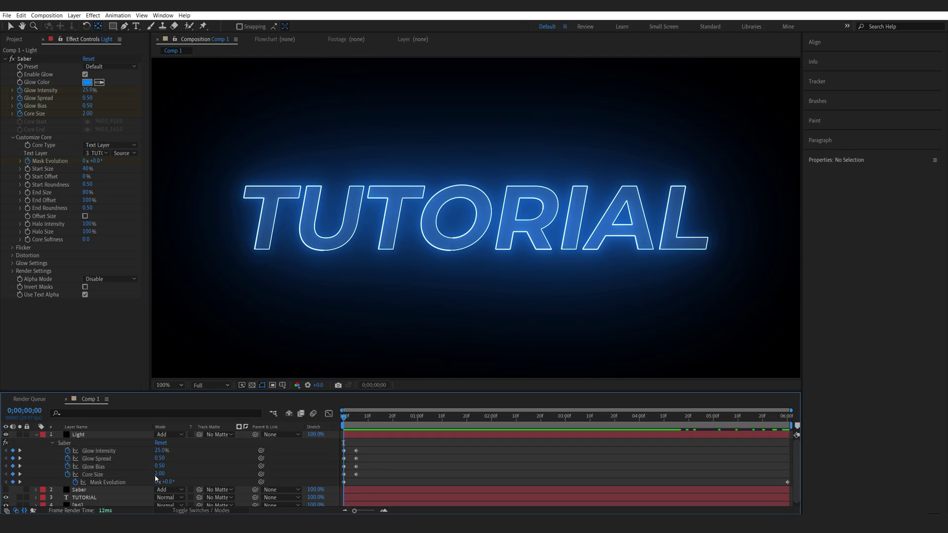
{"action": "left_click_drag", "start_coordinate": [157, 473], "coordinate": [153, 451]}
Paste the copied glow and core size keyframes at 0;00;00;20 on the Light layer.
{"action": "left_click_drag", "start_coordinate": [385, 427], "coordinate": [394, 426]}
{"action": "key", "text": "ctrl+v"}
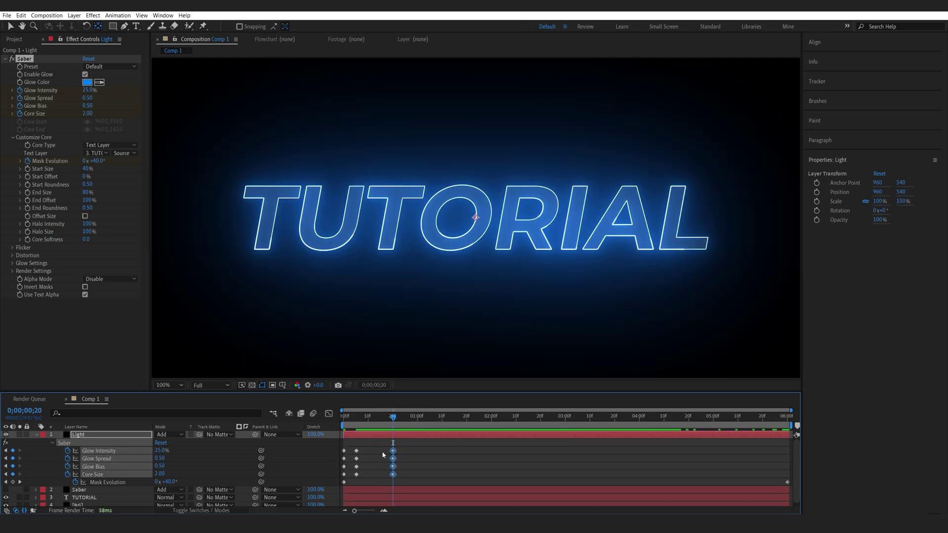
{"action": "left_click", "coordinate": [383, 455]}
At 0;00;00;05, raise the Light layer's Glow Spread to 0.66, Glow Bias to 0.61 and Core Size to 5.10.
{"action": "left_click_drag", "start_coordinate": [372, 425], "coordinate": [358, 425]}
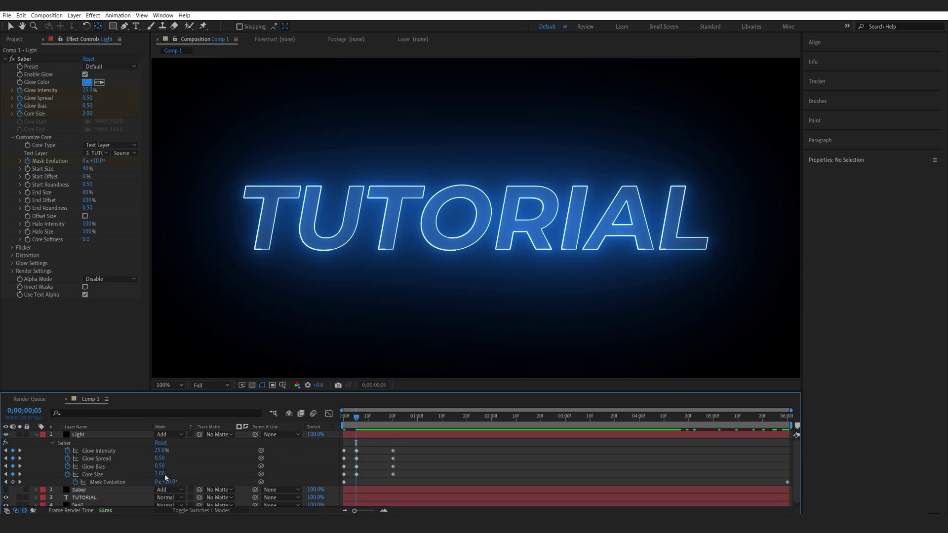
{"action": "left_click_drag", "start_coordinate": [162, 474], "coordinate": [166, 474]}
{"action": "mouse_move", "coordinate": [159, 466]}
{"action": "left_mouse_down"}
{"action": "mouse_move", "coordinate": [171, 459]}
{"action": "mouse_move", "coordinate": [170, 474]}
{"action": "mouse_move", "coordinate": [160, 466]}
{"action": "mouse_move", "coordinate": [171, 474]}
{"action": "left_mouse_up"}
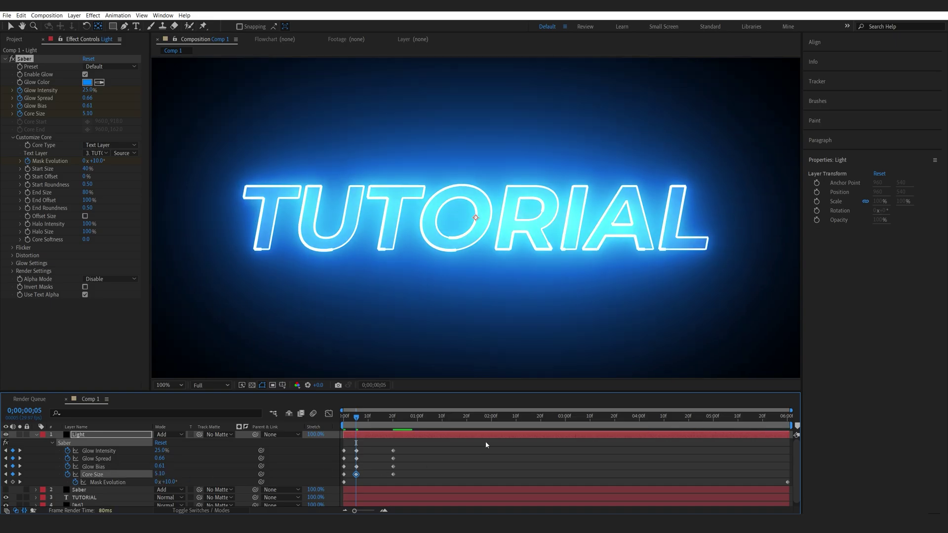
Apply Easy Ease to all of the Light layer's glow and core size keyframes and preview the flash from the first frame.
{"action": "left_click_drag", "start_coordinate": [408, 446], "coordinate": [340, 476]}
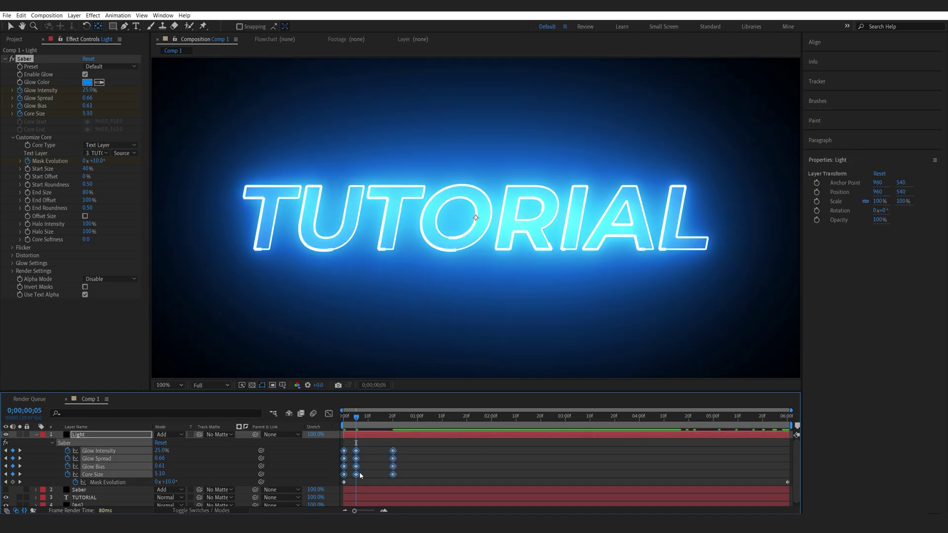
{"action": "key", "text": "F9"}
{"action": "left_click", "coordinate": [462, 464]}
{"action": "left_click", "coordinate": [344, 417]}
{"action": "key", "text": "space"}
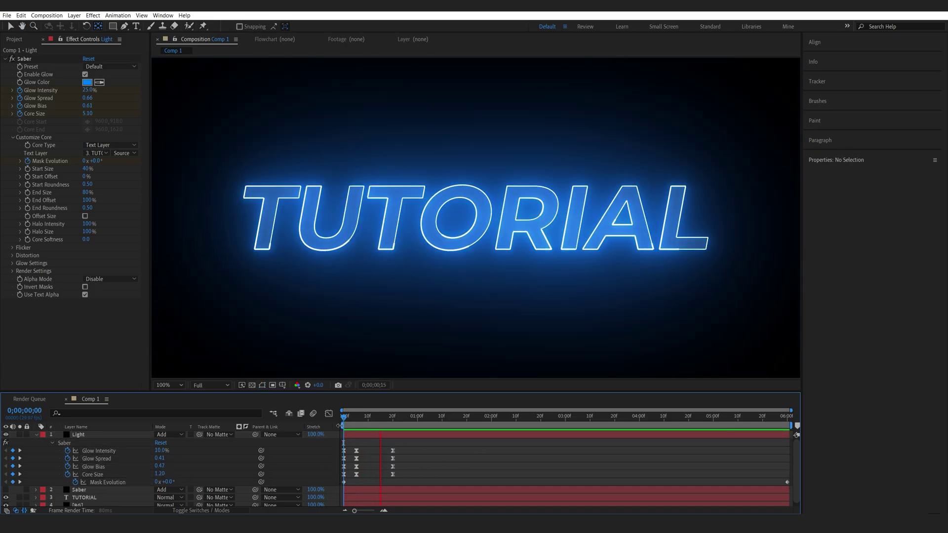
Keyframe the TUTORIAL text layer's Scale at 100% on 0;00;00;17 and at 10% on the first frame.
{"action": "left_click", "coordinate": [430, 419]}
{"action": "key", "text": "u"}
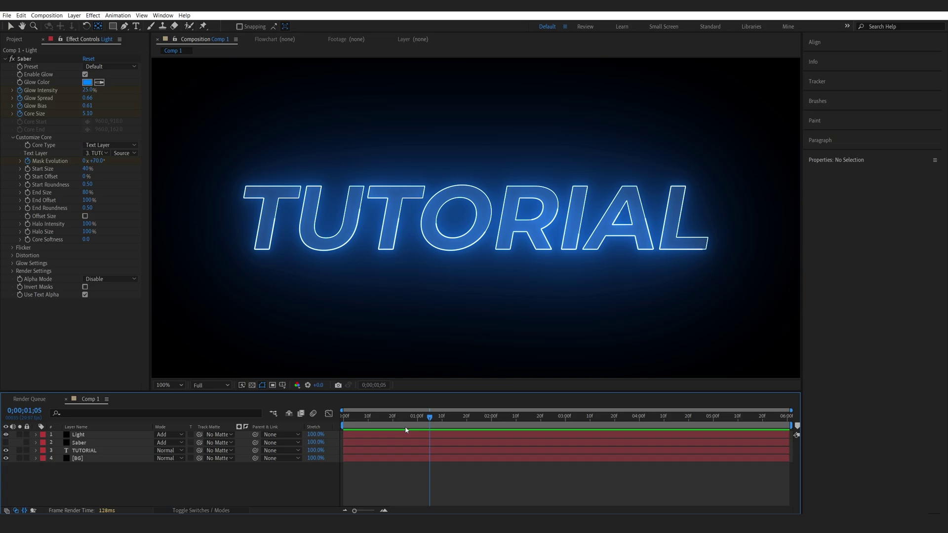
{"action": "left_click", "coordinate": [370, 450]}
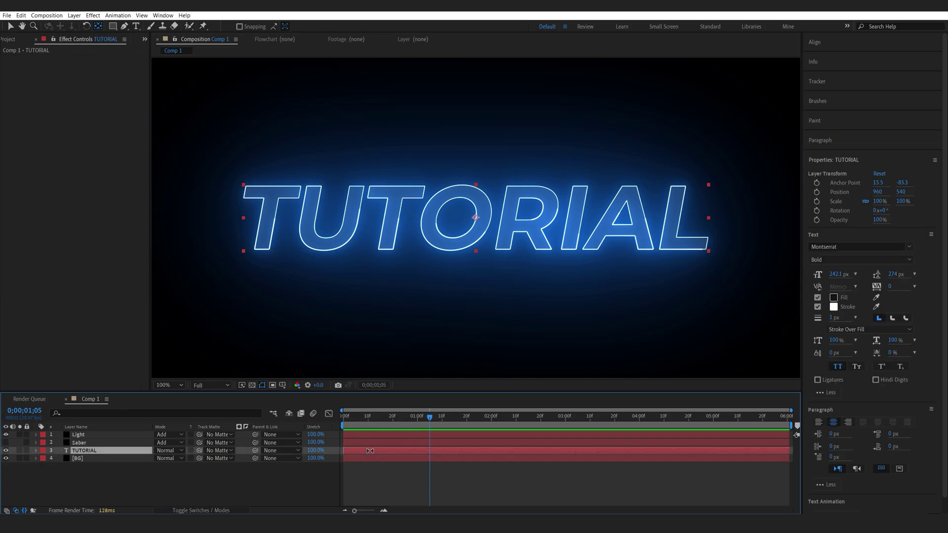
{"action": "key", "text": "s"}
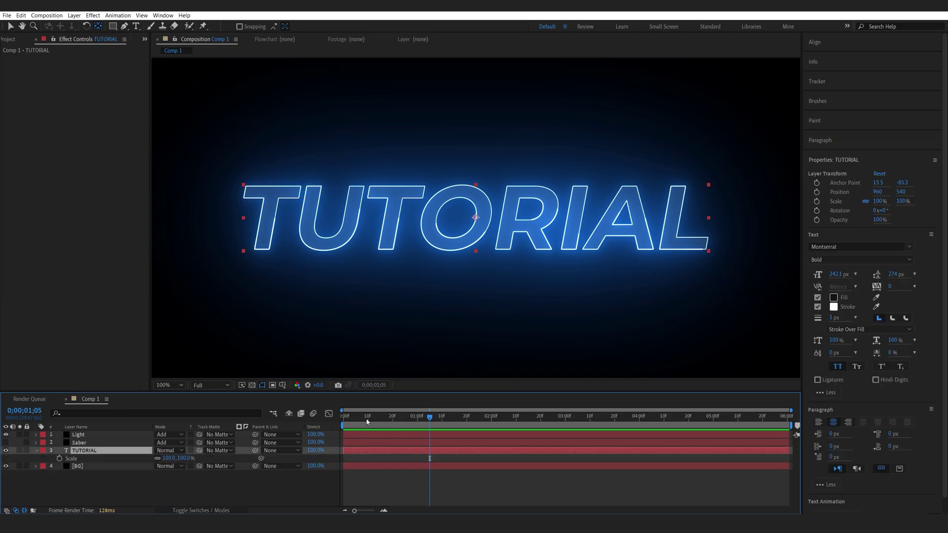
{"action": "left_click_drag", "start_coordinate": [367, 421], "coordinate": [386, 421]}
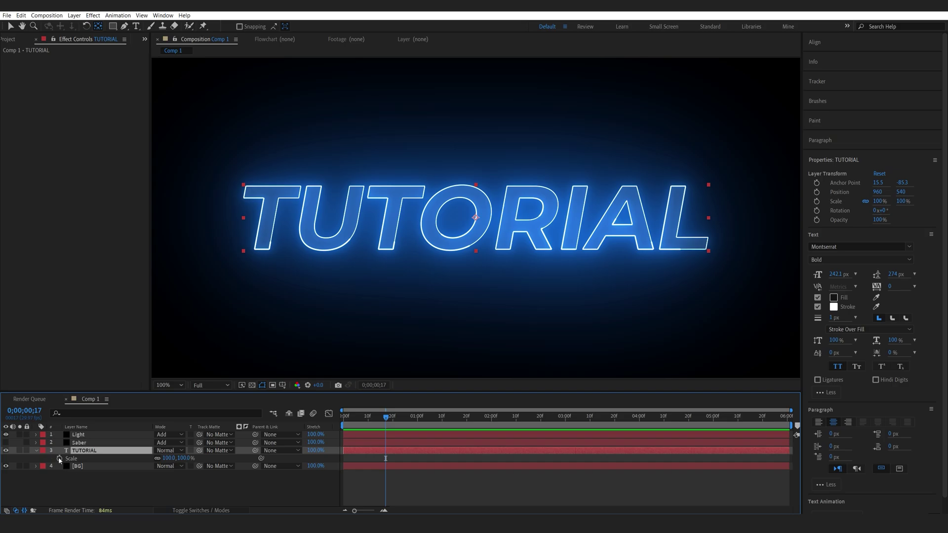
{"action": "left_click", "coordinate": [59, 457]}
{"action": "key", "text": "Home"}
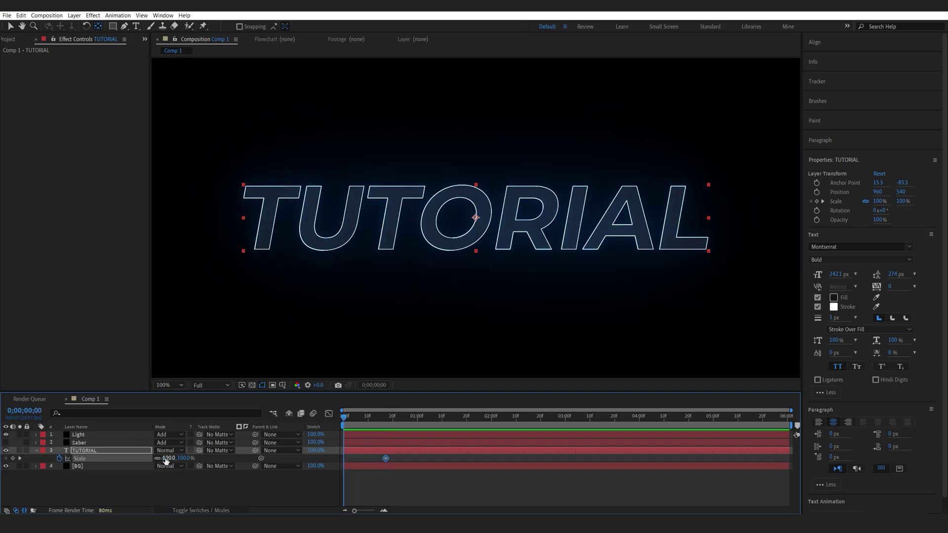
{"action": "type", "text": "10"}
{"action": "left_click", "coordinate": [193, 475]}
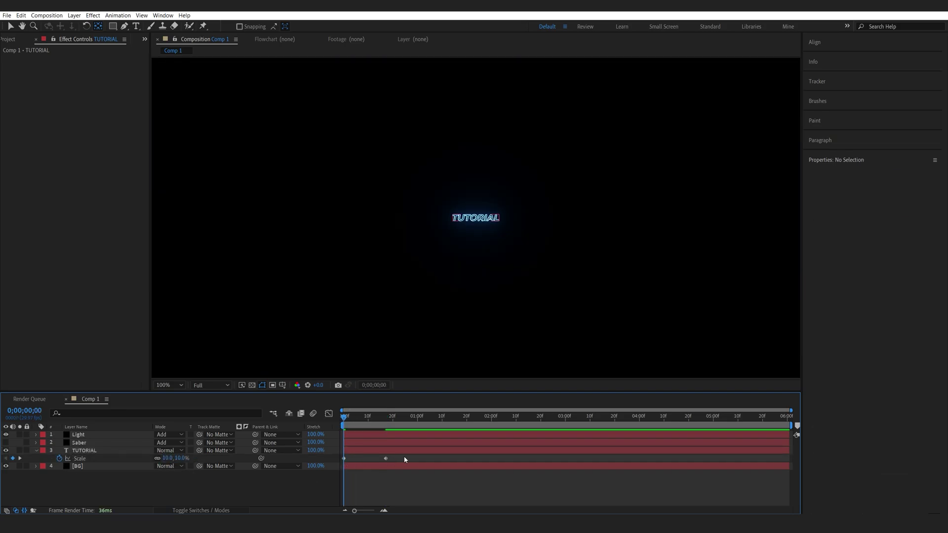
Apply Easy Ease to both Scale keyframes, lengthen the second one's incoming ease in the speed graph, and preview the scale-up.
{"action": "left_click_drag", "start_coordinate": [403, 460], "coordinate": [331, 473]}
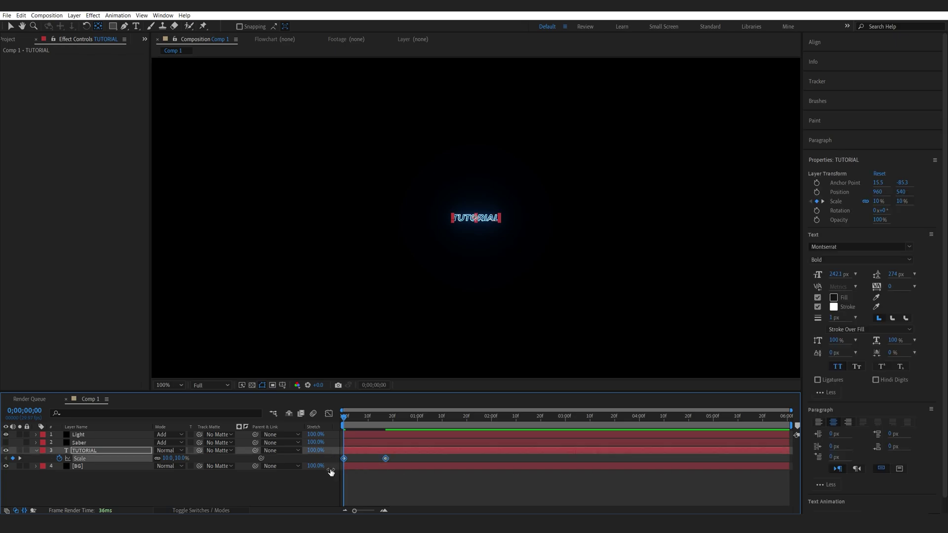
{"action": "left_click", "coordinate": [329, 414]}
{"action": "left_click_drag", "start_coordinate": [390, 445], "coordinate": [363, 476]}
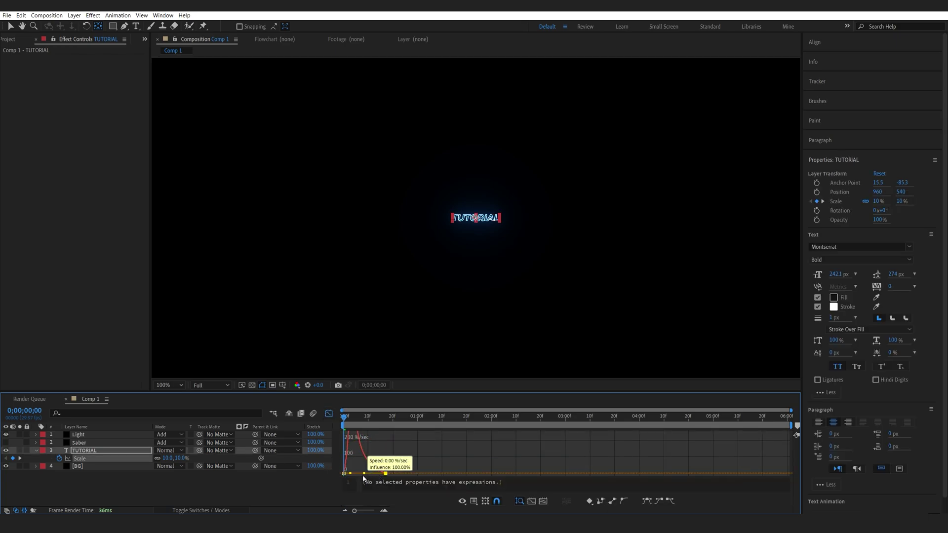
{"action": "left_click", "coordinate": [329, 414]}
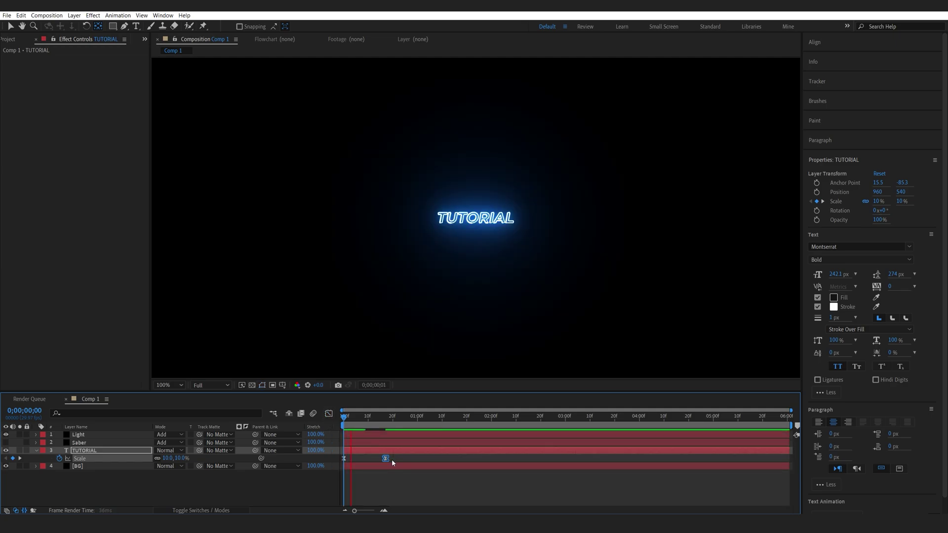
{"action": "key", "text": "space"}
{"action": "left_click", "coordinate": [351, 417]}
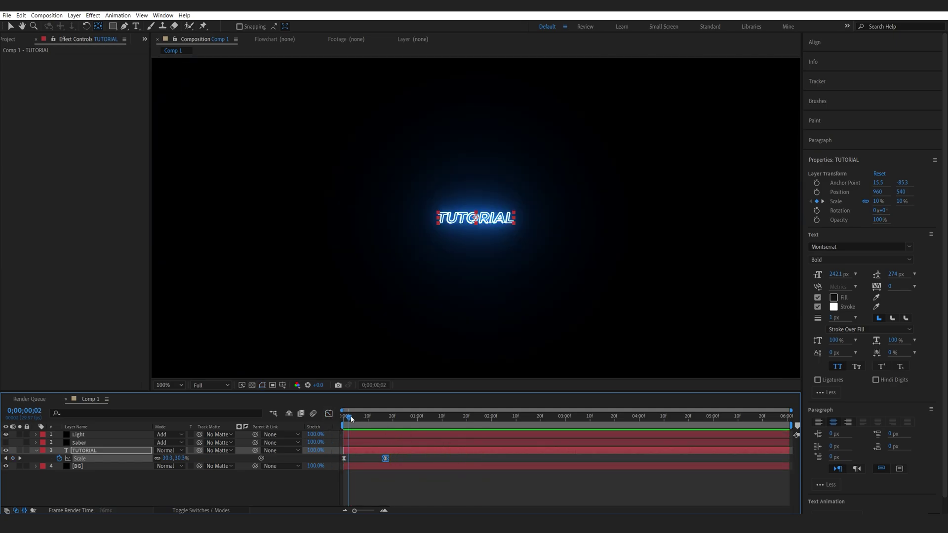
{"action": "left_click_drag", "start_coordinate": [351, 418], "coordinate": [386, 418]}
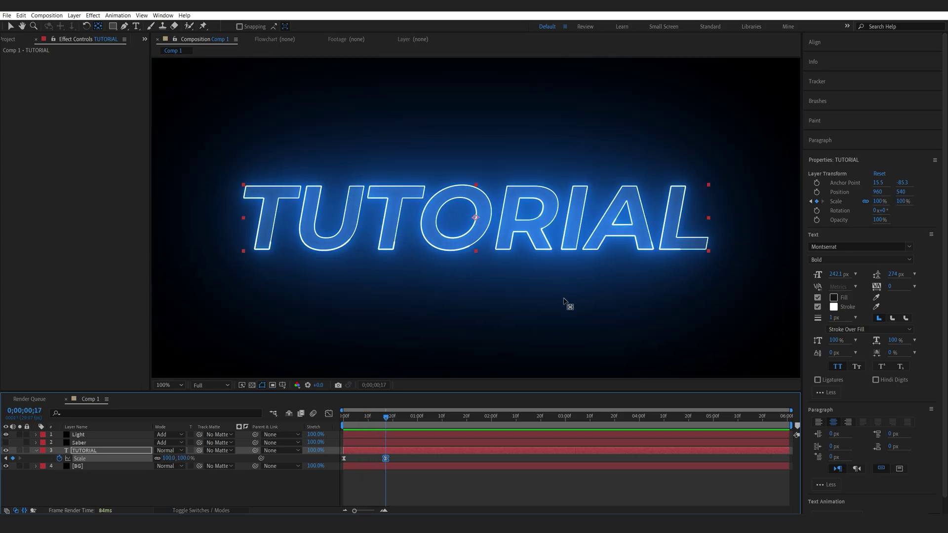
{"action": "left_click", "coordinate": [295, 496]}
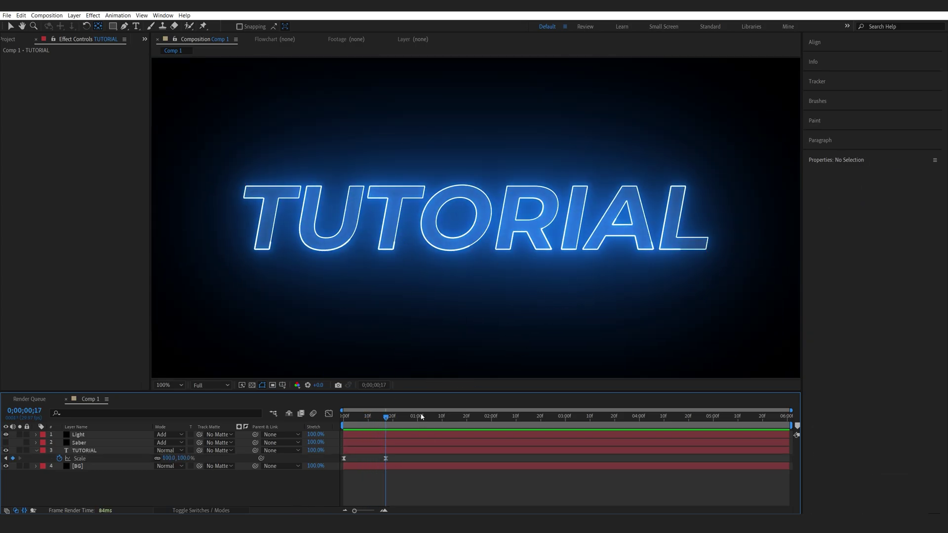
{"action": "left_click", "coordinate": [420, 419]}
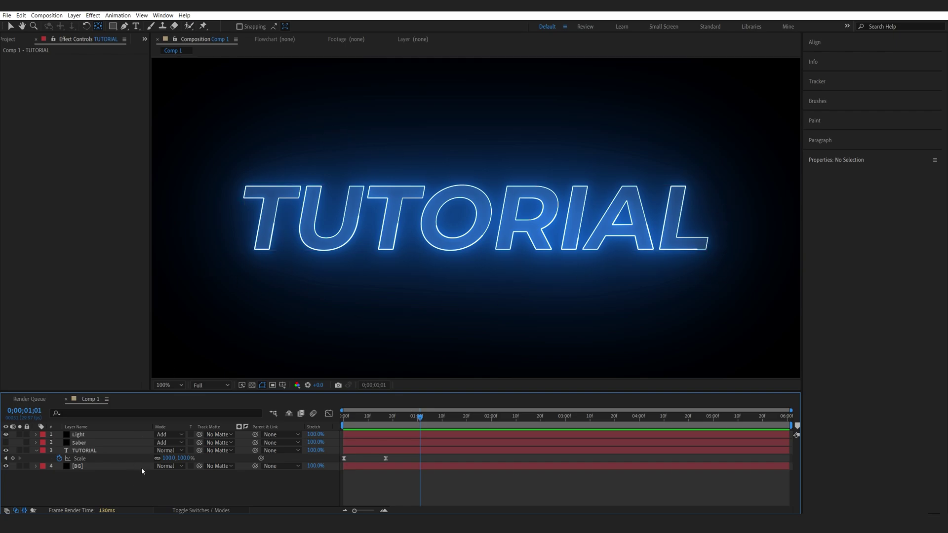
Duplicate the Saber layer to the top of the stack as "Electirc", make it visible and hide the Light layer.
{"action": "left_click", "coordinate": [79, 443]}
{"action": "key", "text": "ctrl+d"}
{"action": "left_click_drag", "start_coordinate": [82, 444], "coordinate": [88, 437]}
{"action": "key", "text": "Return"}
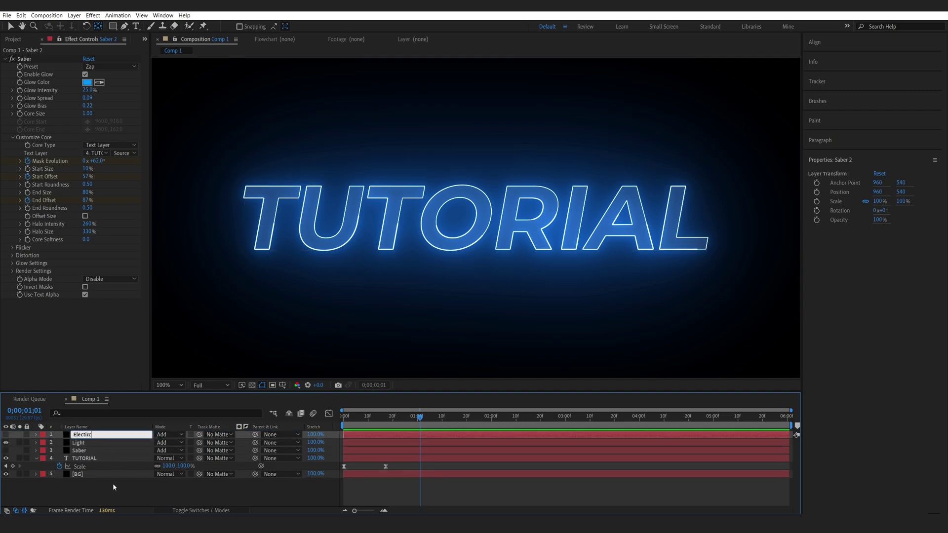
{"action": "left_click", "coordinate": [69, 465]}
{"action": "left_click", "coordinate": [6, 435]}
{"action": "left_click", "coordinate": [6, 442]}
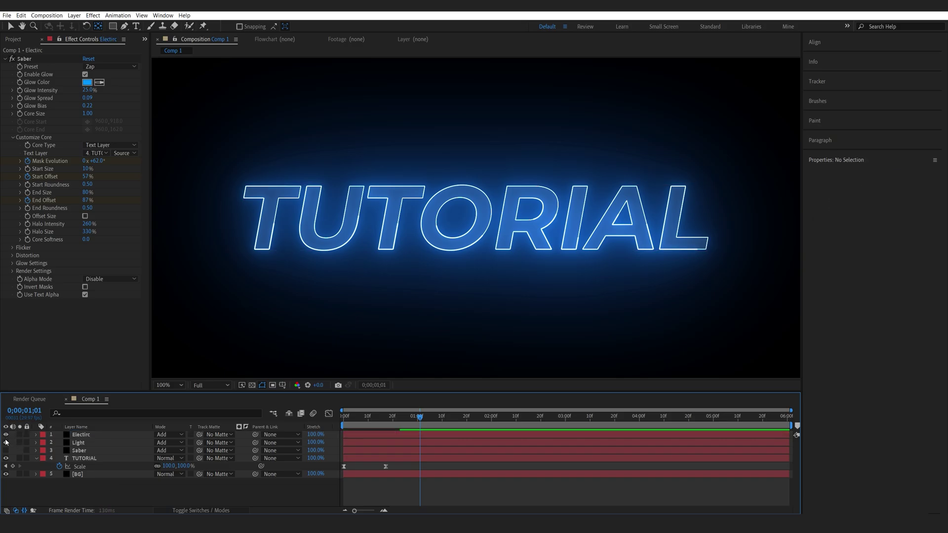
Retime the Electirc layer's Start Offset keyframes to about frames 12 and 26 and its End Offset keyframes to about frames 2 and 23.
{"action": "left_click", "coordinate": [89, 437]}
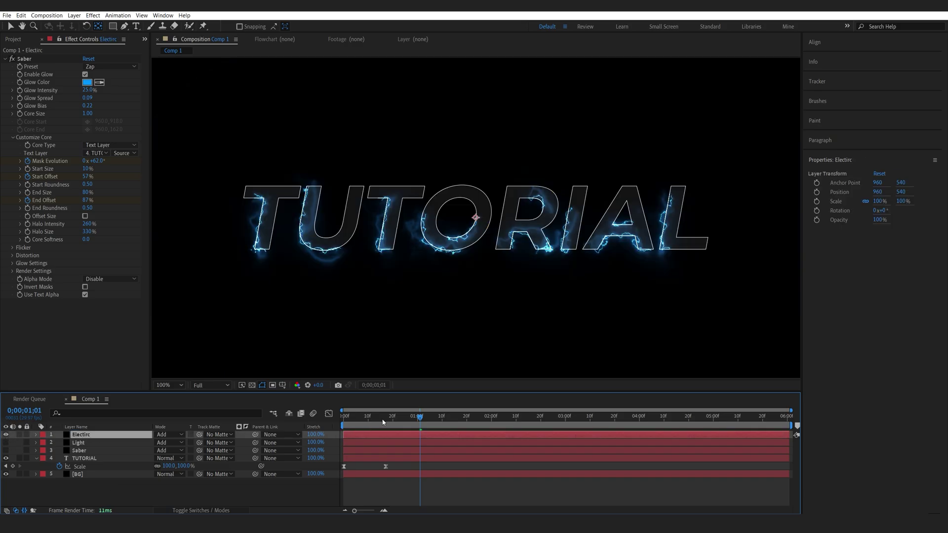
{"action": "key", "text": "u"}
{"action": "left_click_drag", "start_coordinate": [394, 416], "coordinate": [420, 419]}
{"action": "left_click_drag", "start_coordinate": [502, 453], "coordinate": [391, 458]}
{"action": "left_click", "coordinate": [344, 467]}
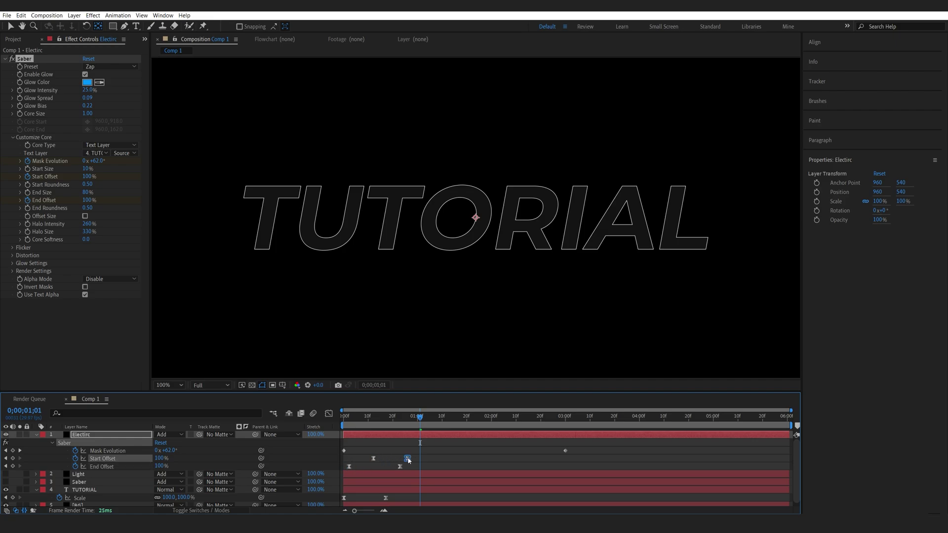
With the Pen tool, draw a curved open mask on the Electirc layer from the foot of the first T toward the frame's lower-left corner.
{"action": "left_click", "coordinate": [76, 437]}
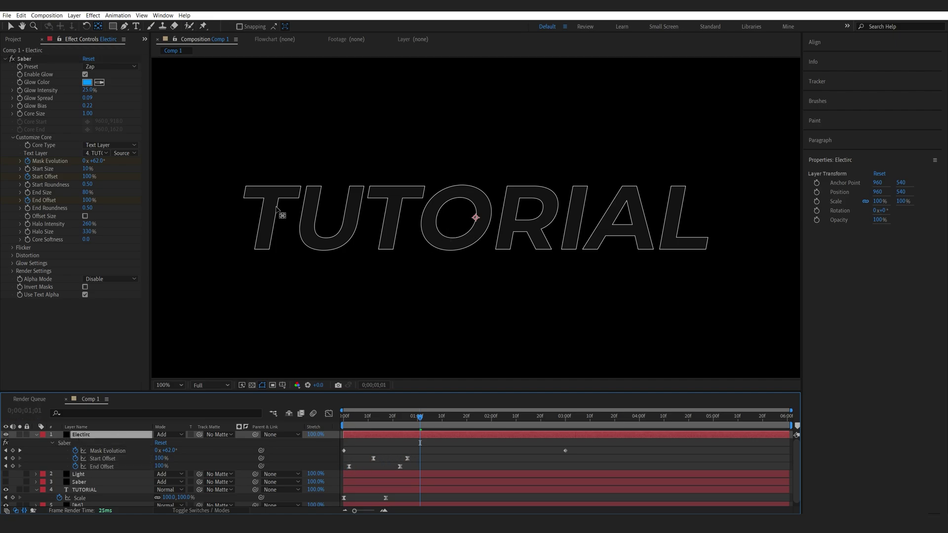
{"action": "left_click", "coordinate": [123, 27]}
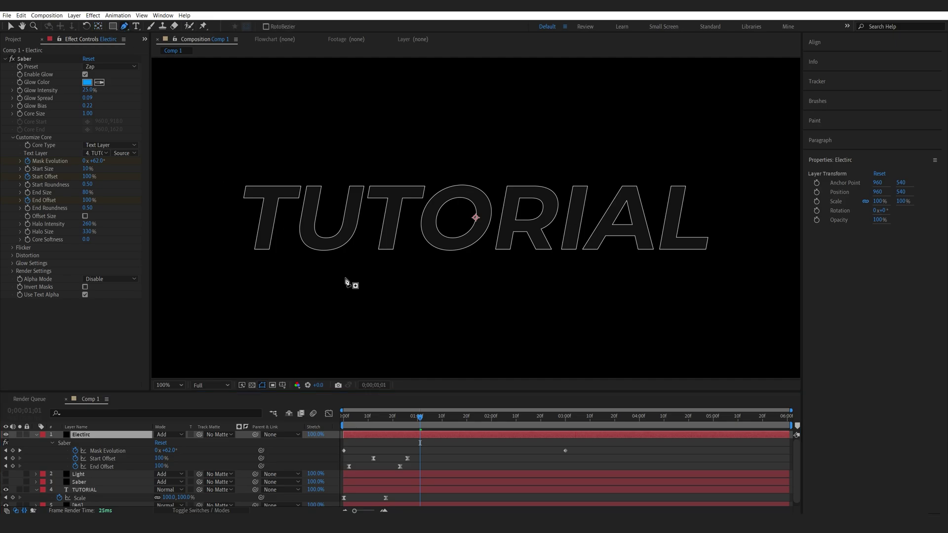
{"action": "left_click_drag", "start_coordinate": [352, 278], "coordinate": [383, 270]}
{"action": "scroll", "coordinate": [377, 261], "scroll_direction": "up", "scroll_amount": 1}
{"action": "scroll", "coordinate": [353, 247], "scroll_direction": "down", "scroll_amount": 1}
{"action": "key", "text": "comma"}
{"action": "key", "text": "comma"}
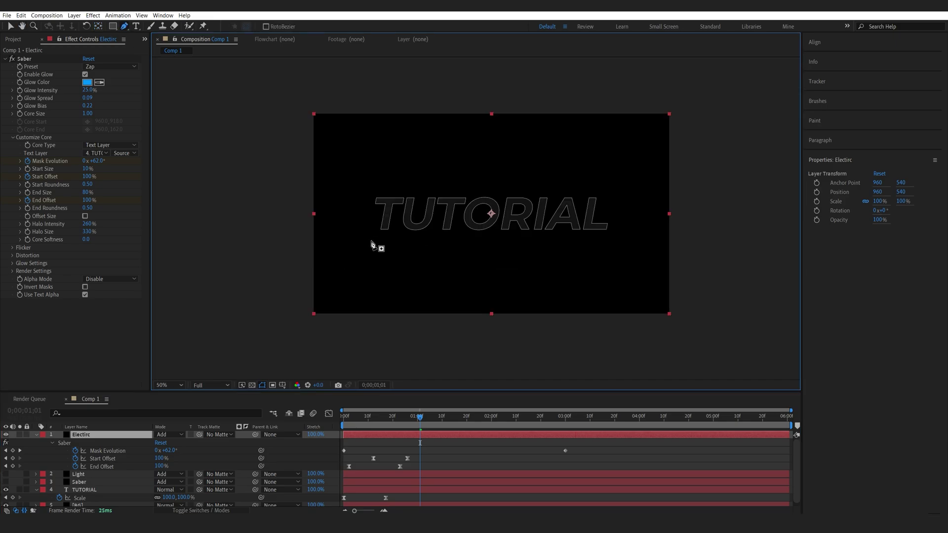
{"action": "left_click", "coordinate": [388, 225]}
{"action": "left_click", "coordinate": [355, 247]}
{"action": "left_click", "coordinate": [347, 258]}
{"action": "left_click_drag", "start_coordinate": [338, 278], "coordinate": [333, 279]}
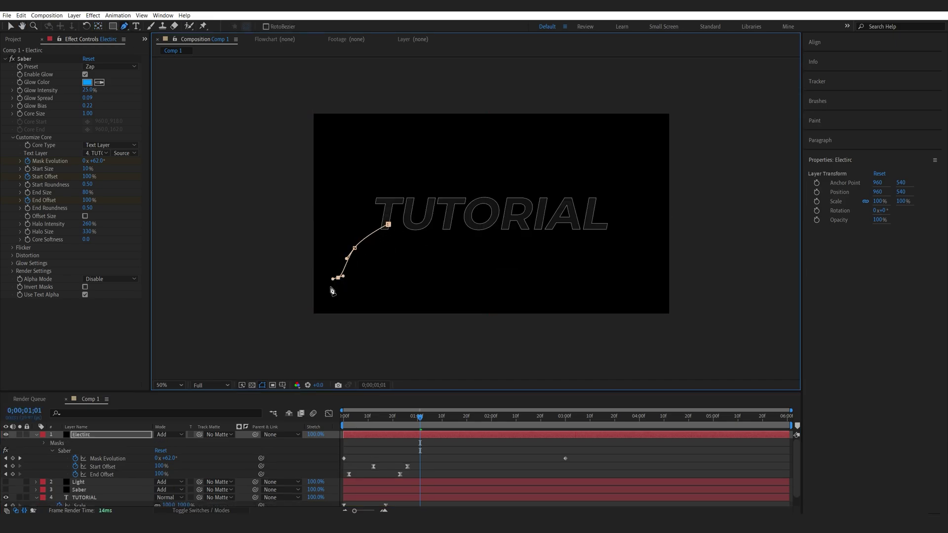
Draw two more separate curved masks, a wavy one from the A to the frame's right edge and one from beside the U down-left.
{"action": "left_click", "coordinate": [91, 438]}
{"action": "left_click_drag", "start_coordinate": [571, 220], "coordinate": [579, 213]}
{"action": "left_click", "coordinate": [605, 230]}
{"action": "left_click", "coordinate": [643, 234]}
{"action": "left_click", "coordinate": [663, 218]}
{"action": "left_click", "coordinate": [108, 443]}
{"action": "mouse_move", "coordinate": [430, 228]}
{"action": "left_mouse_down"}
{"action": "mouse_move", "coordinate": [434, 241]}
{"action": "mouse_move", "coordinate": [375, 284]}
{"action": "left_mouse_up"}
Add two upper curved masks on the Electirc layer, one arching from the first T to the left and one from the I to the upper right.
{"action": "left_click", "coordinate": [80, 435]}
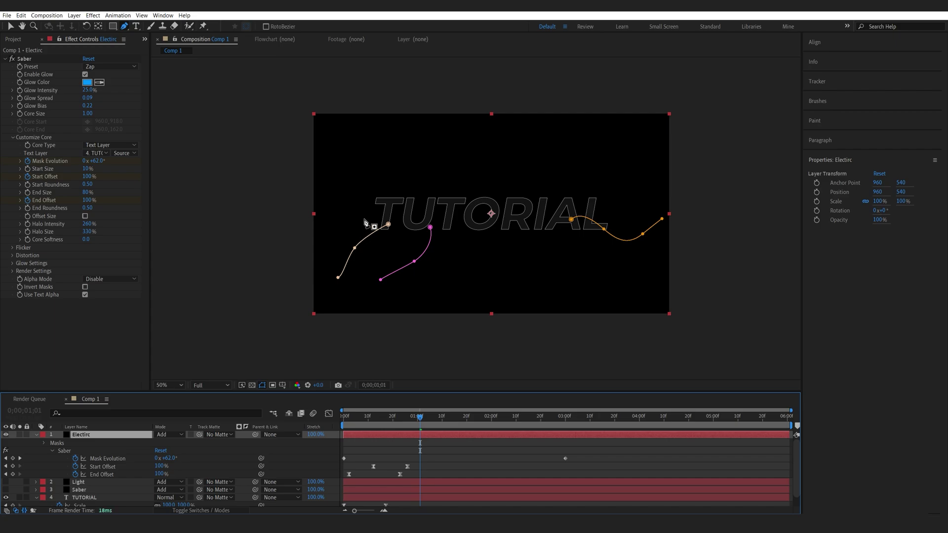
{"action": "mouse_move", "coordinate": [397, 205]}
{"action": "left_mouse_down"}
{"action": "mouse_move", "coordinate": [397, 186]}
{"action": "mouse_move", "coordinate": [357, 175]}
{"action": "mouse_move", "coordinate": [337, 186]}
{"action": "left_mouse_up"}
{"action": "left_click_drag", "start_coordinate": [332, 211], "coordinate": [328, 213]}
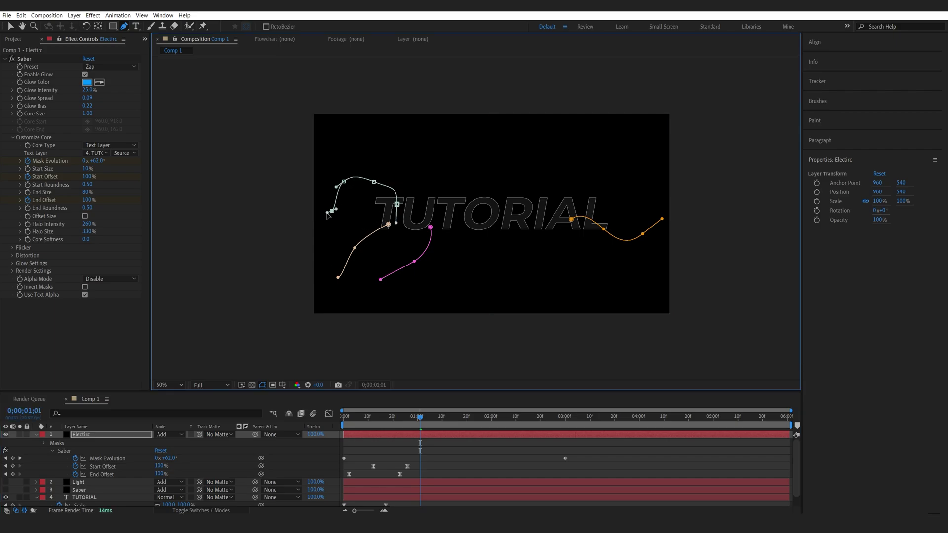
{"action": "left_click", "coordinate": [80, 429]}
{"action": "left_click_drag", "start_coordinate": [543, 204], "coordinate": [553, 185]}
{"action": "mouse_move", "coordinate": [576, 188]}
{"action": "left_mouse_down"}
{"action": "mouse_move", "coordinate": [599, 193]}
{"action": "mouse_move", "coordinate": [644, 163]}
{"action": "left_mouse_up"}
{"action": "left_click_drag", "start_coordinate": [657, 156], "coordinate": [663, 161]}
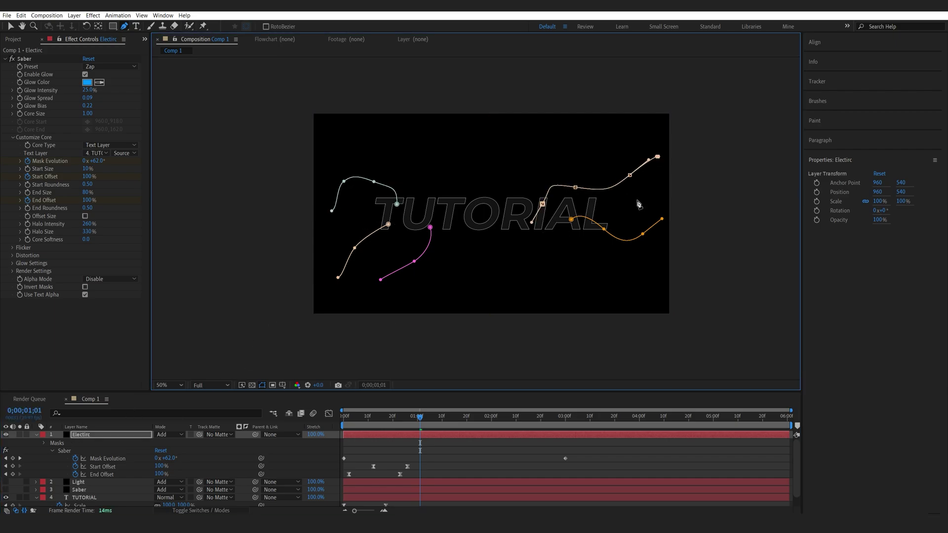
Draw a sixth curved mask from the foot of the R down toward the frame's lower-right corner and deselect the layer.
{"action": "left_click", "coordinate": [120, 435]}
{"action": "left_click_drag", "start_coordinate": [513, 224], "coordinate": [531, 231]}
{"action": "left_click", "coordinate": [535, 248]}
{"action": "left_click", "coordinate": [563, 257]}
{"action": "left_click_drag", "start_coordinate": [604, 267], "coordinate": [606, 280]}
{"action": "left_click", "coordinate": [638, 285]}
{"action": "left_click", "coordinate": [438, 462]}
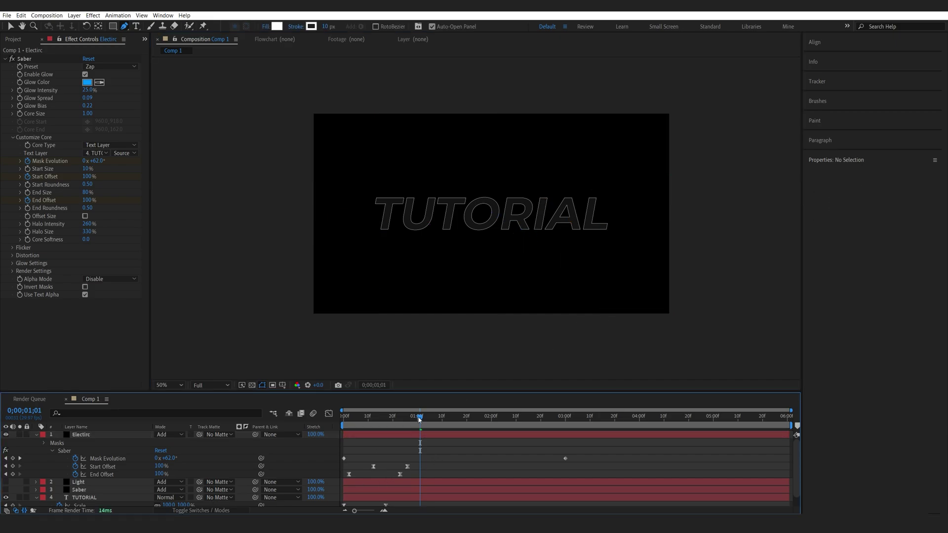
Switch the Electirc layer's Saber Core Type to Layer Masks and remove all Mask Evolution keyframes.
{"action": "left_click_drag", "start_coordinate": [419, 419], "coordinate": [383, 420]}
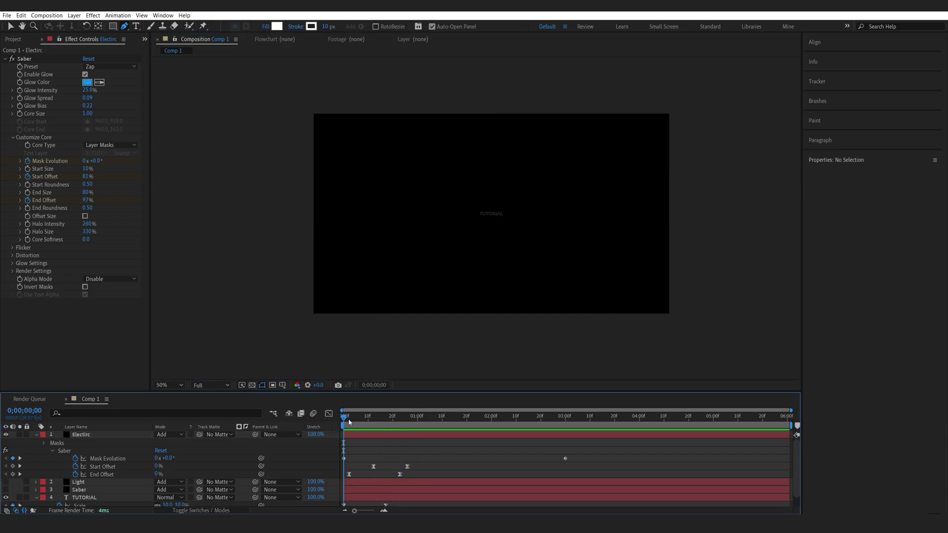
{"action": "mouse_move", "coordinate": [349, 421]}
{"action": "left_mouse_down"}
{"action": "mouse_move", "coordinate": [420, 420]}
{"action": "mouse_move", "coordinate": [344, 421]}
{"action": "left_mouse_up"}
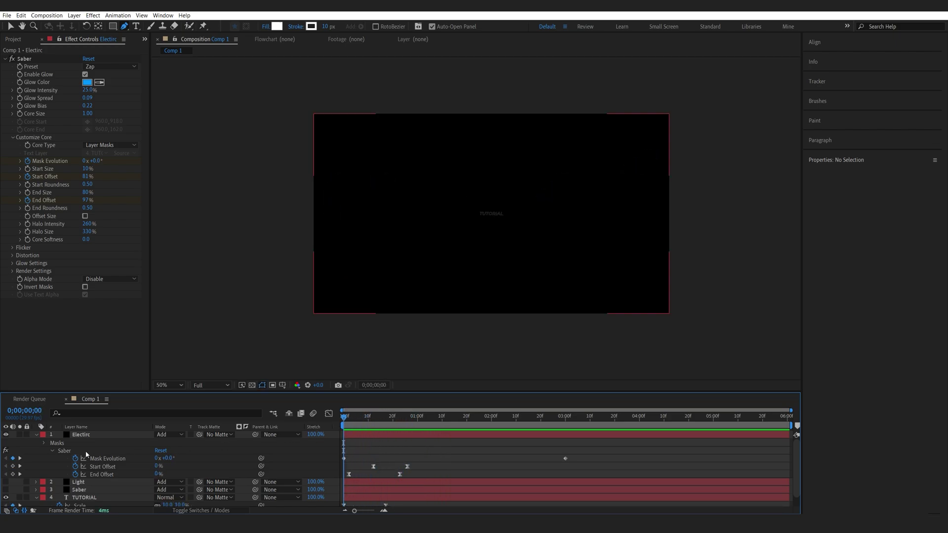
{"action": "left_click", "coordinate": [75, 459]}
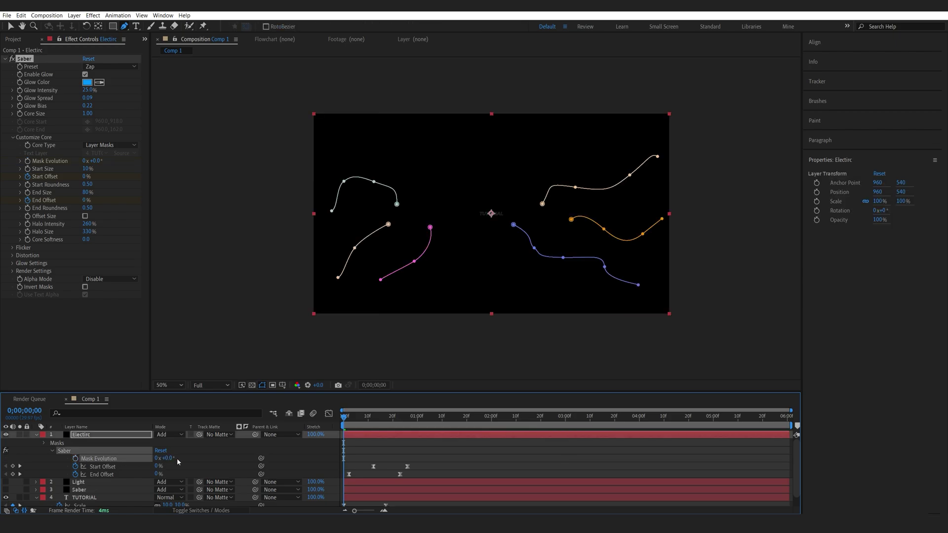
{"action": "left_click", "coordinate": [395, 449]}
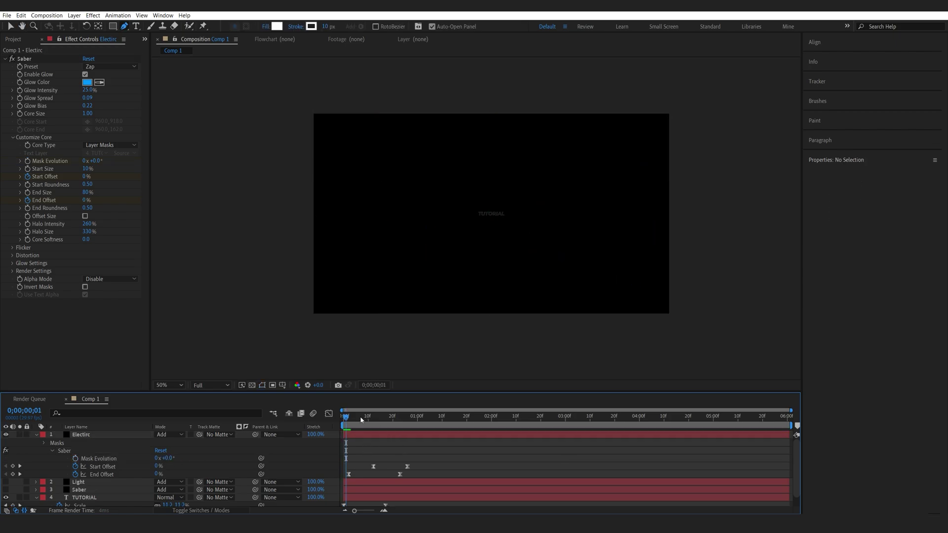
Preview the bolts, then move the inner start points of the lower-left and right-hand masks further toward the middle of the word.
{"action": "key", "text": "space"}
{"action": "left_click", "coordinate": [508, 227]}
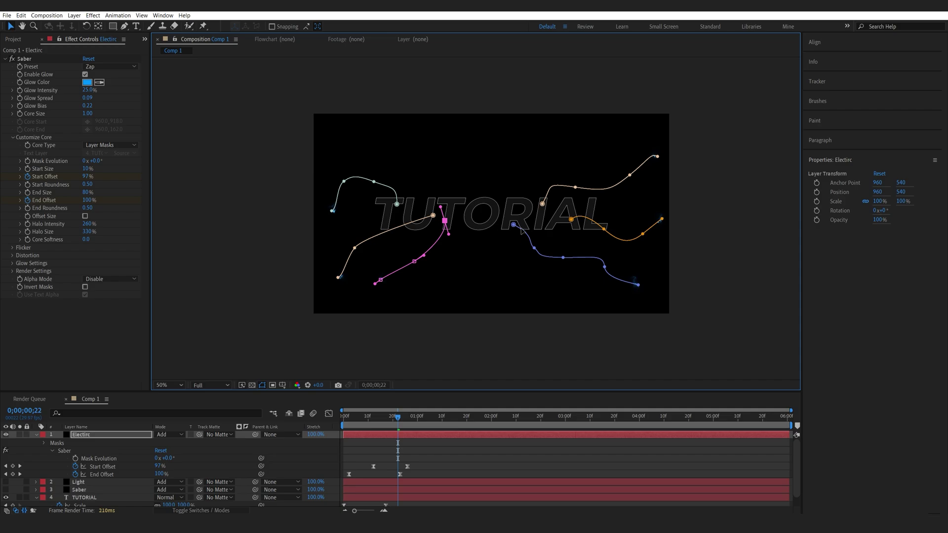
{"action": "left_click_drag", "start_coordinate": [508, 225], "coordinate": [490, 224]}
{"action": "left_click_drag", "start_coordinate": [542, 203], "coordinate": [505, 208]}
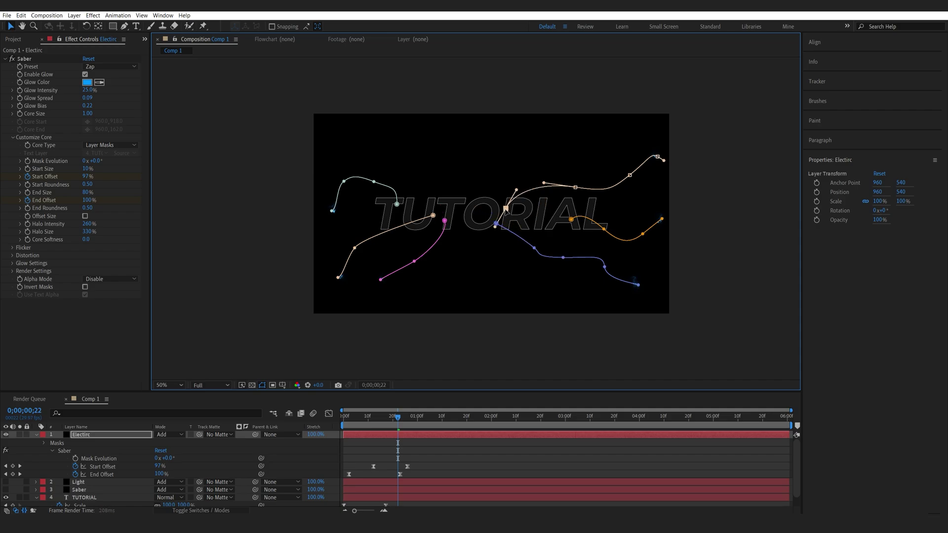
{"action": "left_click_drag", "start_coordinate": [572, 220], "coordinate": [540, 222]}
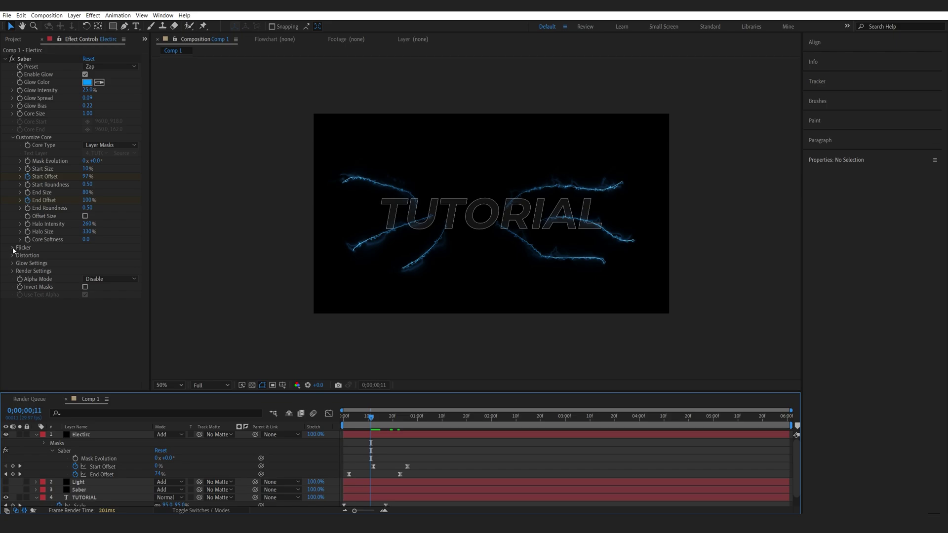
Set the Saber's Flicker Intensity to 120% and Flicker Speed to 30, enable Mask Randomization, and check the bolts around frame 12 without mask outlines.
{"action": "left_click", "coordinate": [13, 248]}
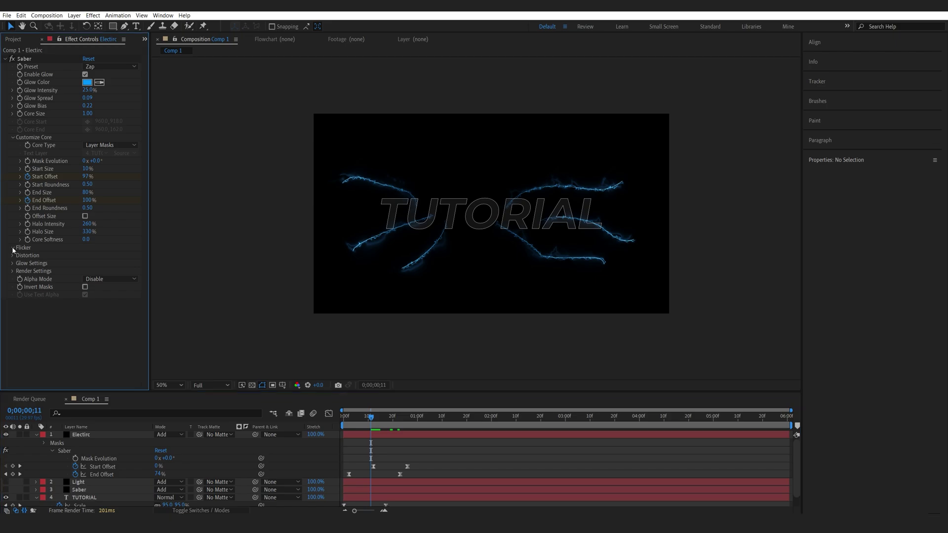
{"action": "left_click", "coordinate": [85, 257]}
{"action": "type", "text": "1"}
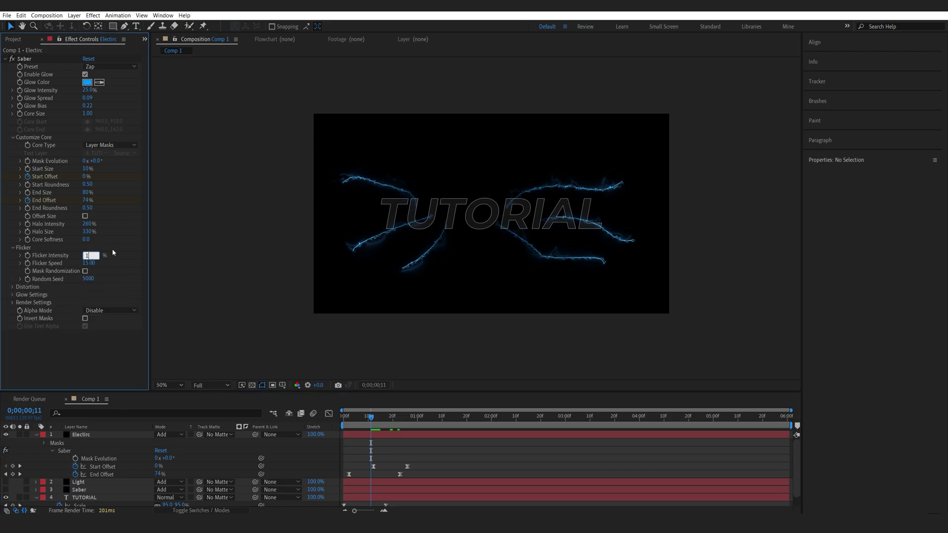
{"action": "type", "text": "20"}
{"action": "key", "text": "Return"}
{"action": "left_click_drag", "start_coordinate": [90, 267], "coordinate": [102, 263]}
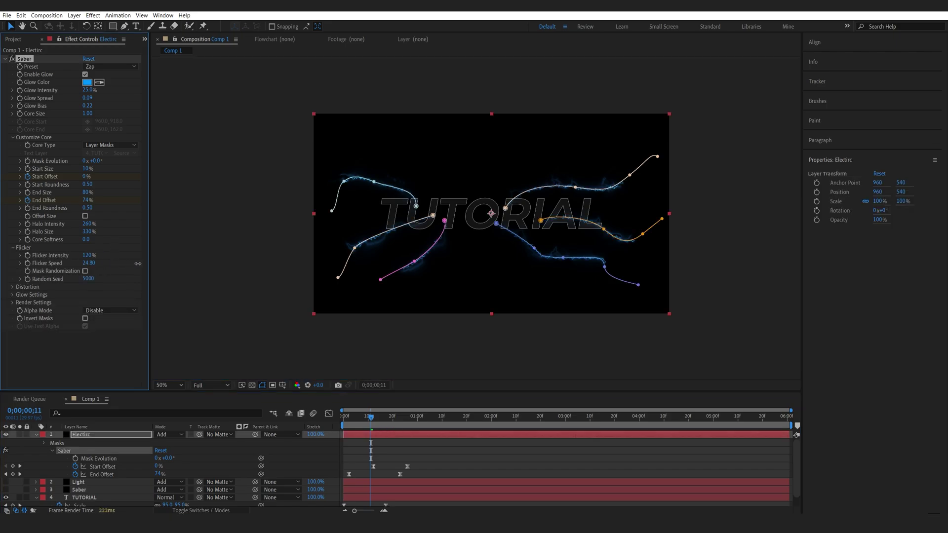
{"action": "left_click", "coordinate": [85, 272]}
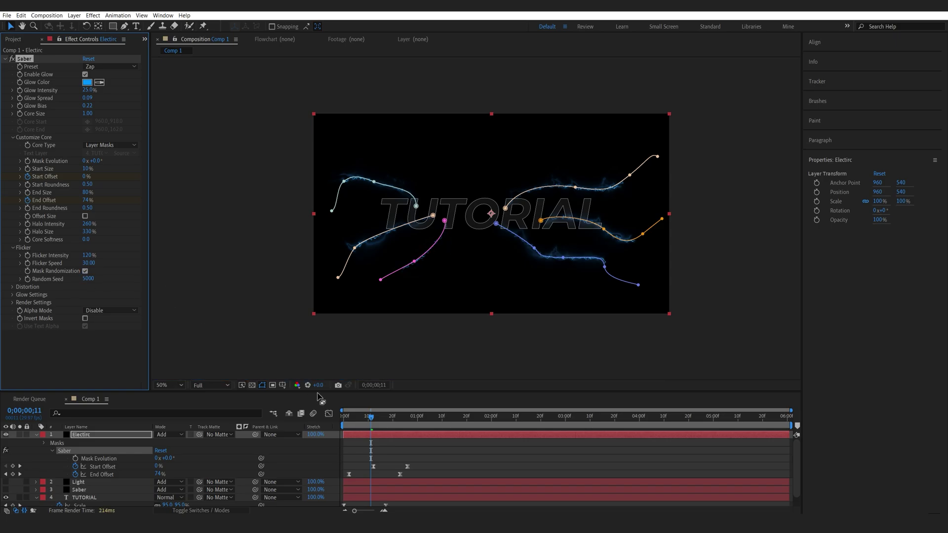
{"action": "left_click", "coordinate": [263, 385]}
{"action": "mouse_move", "coordinate": [376, 418]}
{"action": "left_mouse_down"}
{"action": "mouse_move", "coordinate": [389, 417]}
{"action": "mouse_move", "coordinate": [376, 419]}
{"action": "left_mouse_up"}
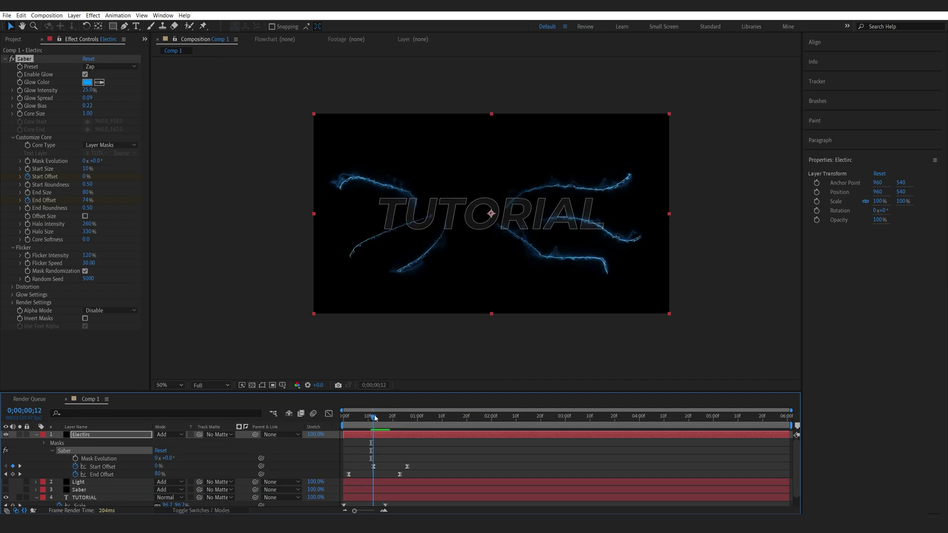
At frame 8, set the Electirc Saber's Glow Distortion Amount to 76 and its Noise Scale to 175.
{"action": "left_click_drag", "start_coordinate": [370, 416], "coordinate": [365, 418]}
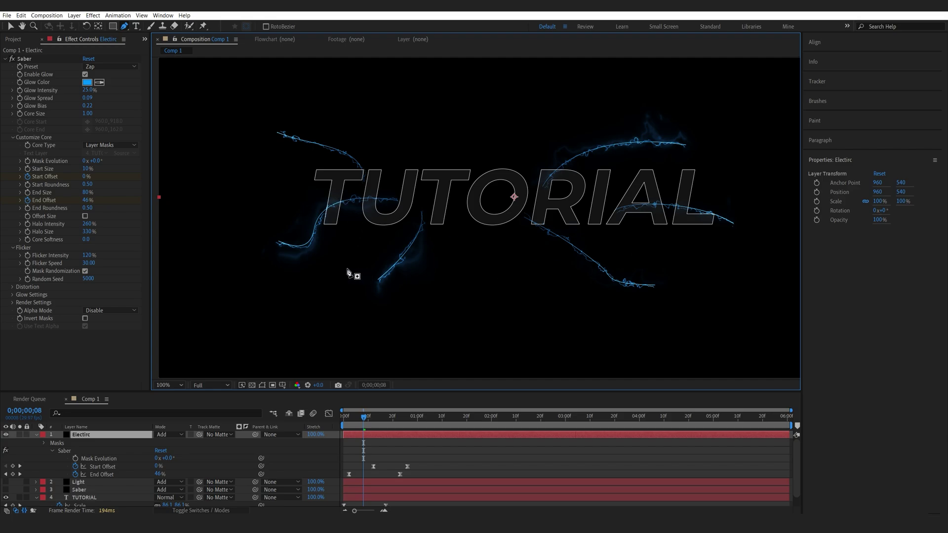
{"action": "left_click", "coordinate": [13, 286]}
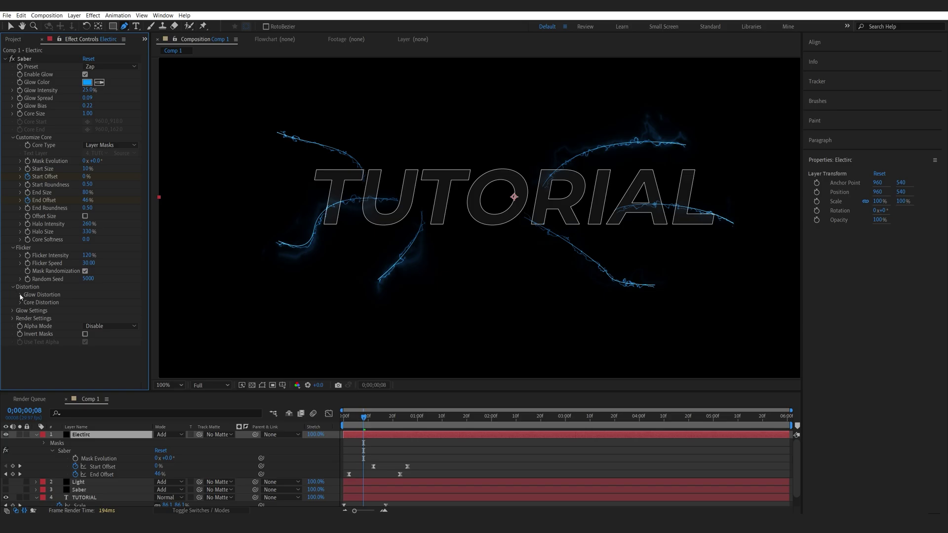
{"action": "left_click", "coordinate": [20, 295]}
{"action": "left_click_drag", "start_coordinate": [87, 303], "coordinate": [102, 303]}
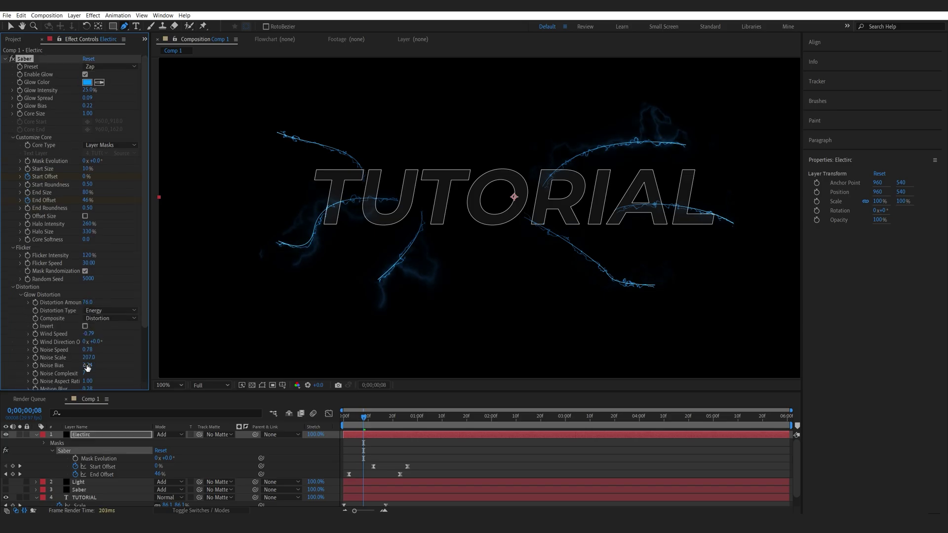
{"action": "left_click_drag", "start_coordinate": [85, 358], "coordinate": [73, 358]}
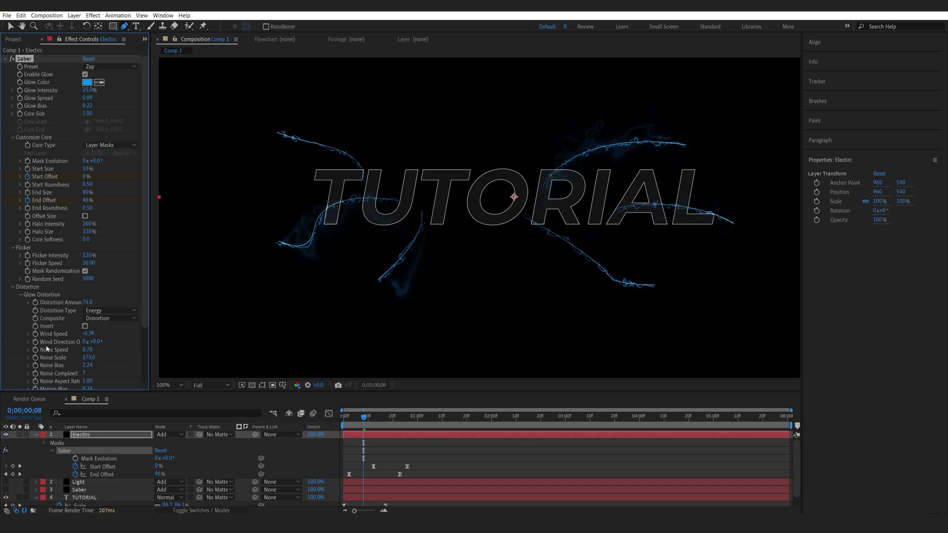
Set the Saber's Core Distortion Amount to 24 and its Noise Scale to 82.
{"action": "scroll", "coordinate": [16, 331], "scroll_direction": "down", "scroll_amount": 3}
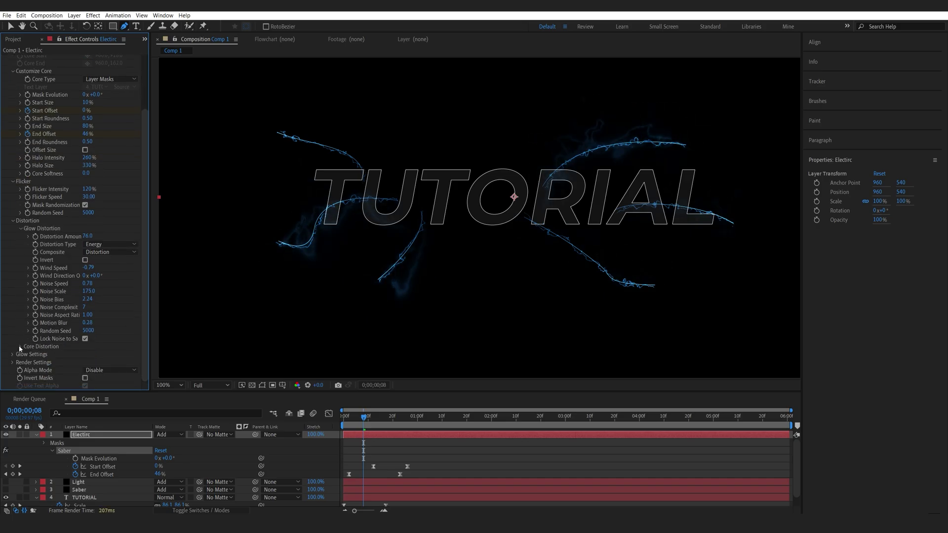
{"action": "left_click", "coordinate": [20, 347]}
{"action": "left_click_drag", "start_coordinate": [86, 283], "coordinate": [91, 285]}
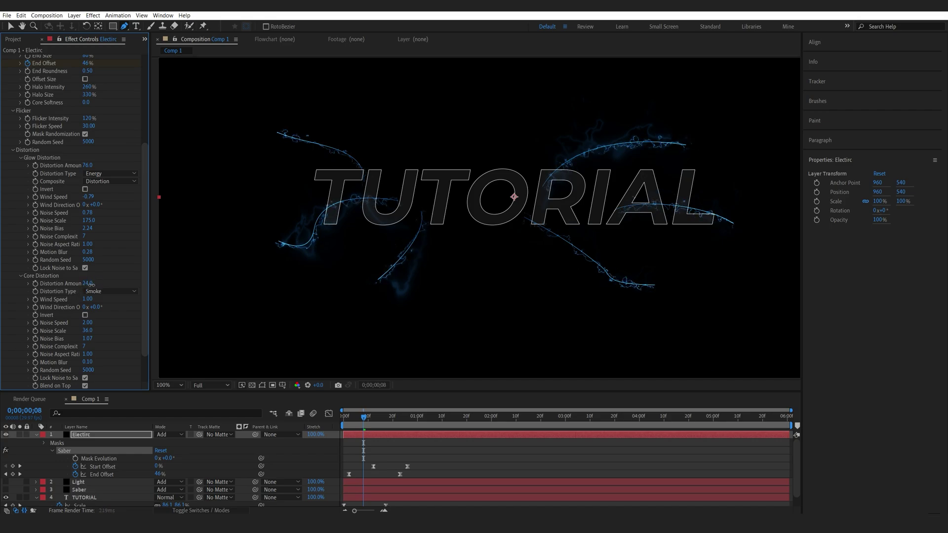
{"action": "left_click_drag", "start_coordinate": [88, 330], "coordinate": [106, 330]}
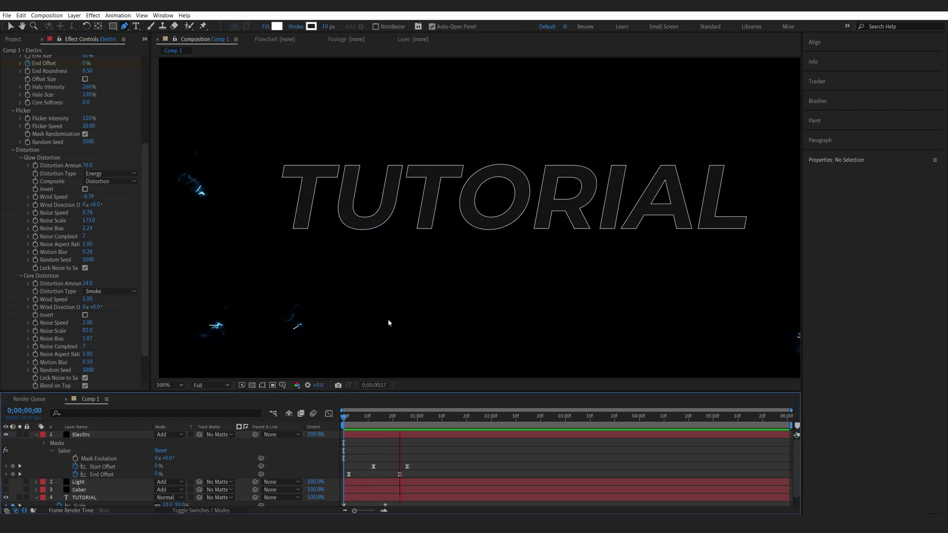
{"action": "scroll", "coordinate": [389, 323], "scroll_direction": "down", "scroll_amount": 2}
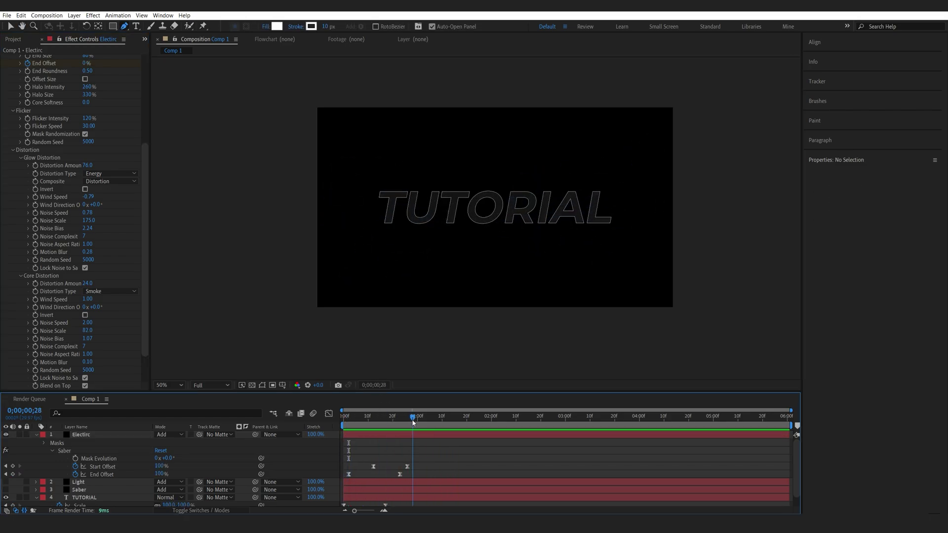
At frame 9, set the bolts' Core Size to 2.5 and Glow Intensity to 33%, and preview the animation.
{"action": "left_click", "coordinate": [366, 425]}
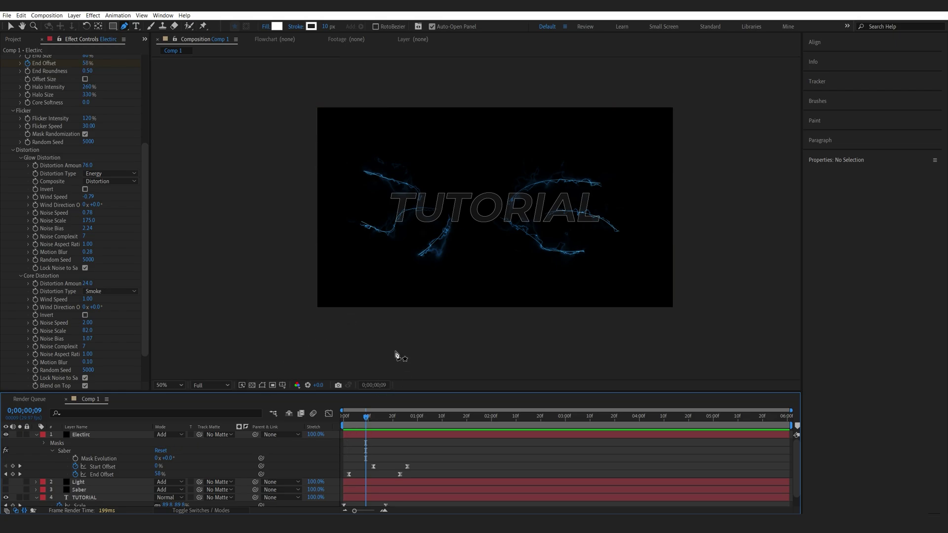
{"action": "scroll", "coordinate": [86, 227], "scroll_direction": "up", "scroll_amount": 6}
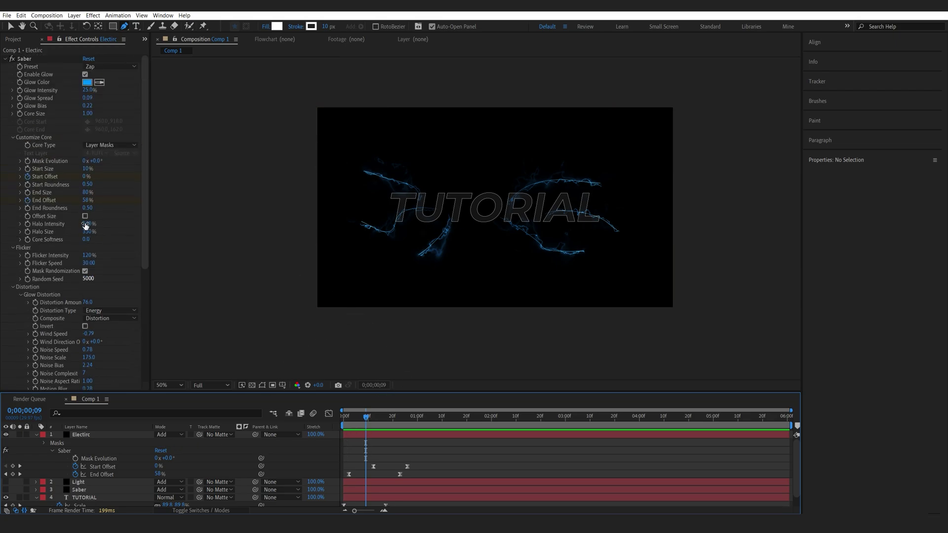
{"action": "left_click", "coordinate": [88, 114]}
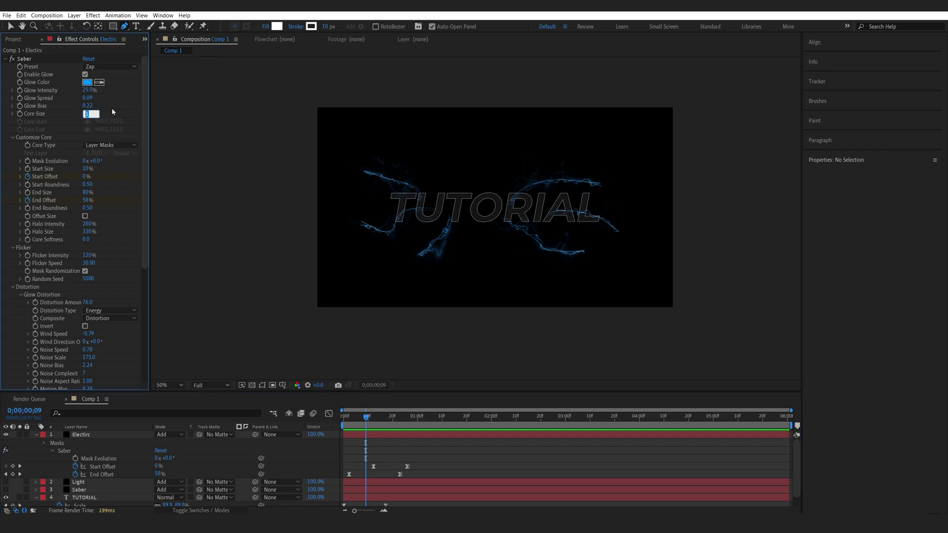
{"action": "type", "text": "2.5"}
{"action": "key", "text": "Return"}
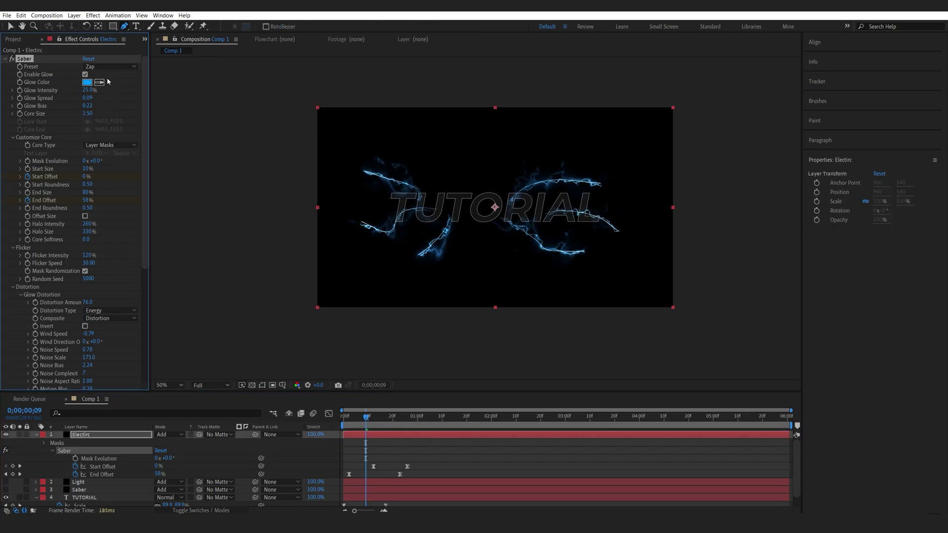
{"action": "left_click_drag", "start_coordinate": [93, 92], "coordinate": [94, 92]}
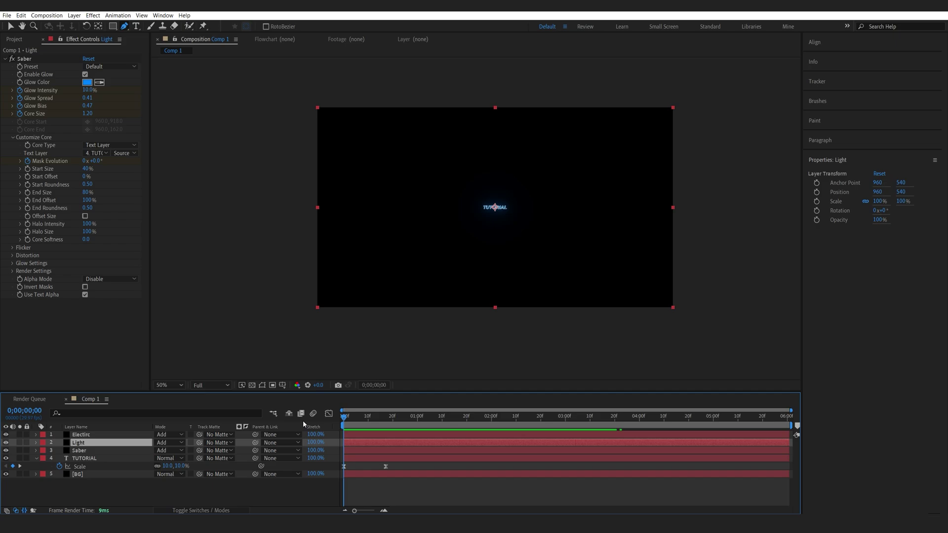
{"action": "key", "text": "space"}
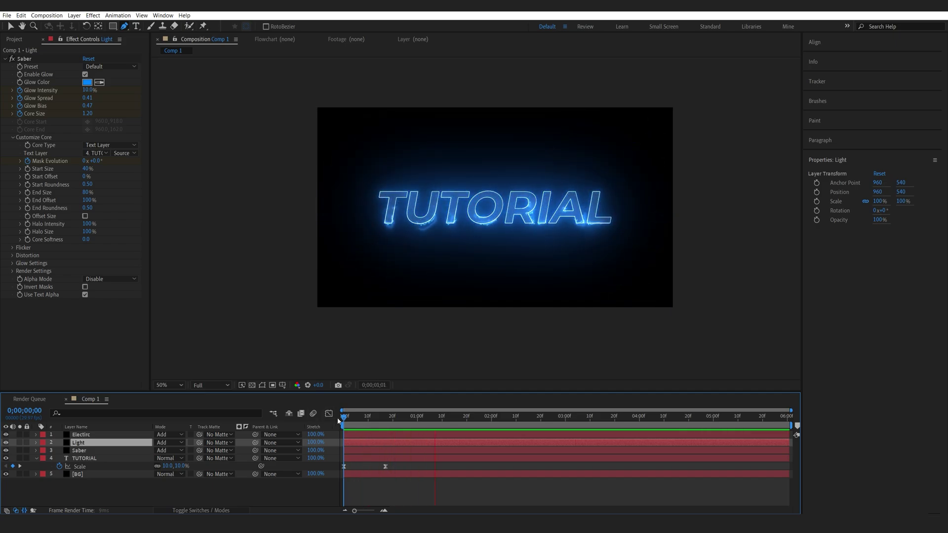
{"action": "left_click", "coordinate": [404, 414]}
Create a 1920 x 1080 solid named Grad and apply the Gradient Ramp effect to it.
{"action": "left_click", "coordinate": [211, 494]}
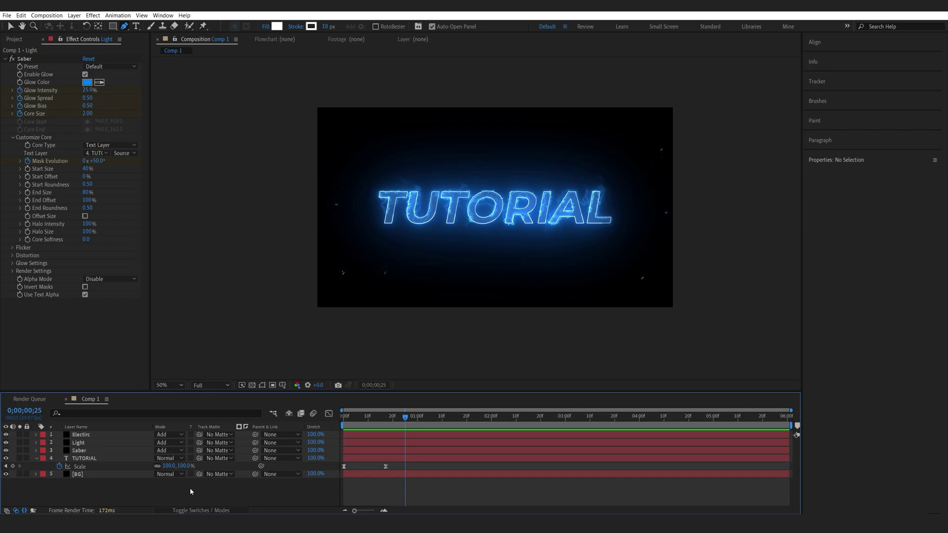
{"action": "right_click", "coordinate": [188, 490]}
{"action": "mouse_move", "coordinate": [207, 394]}
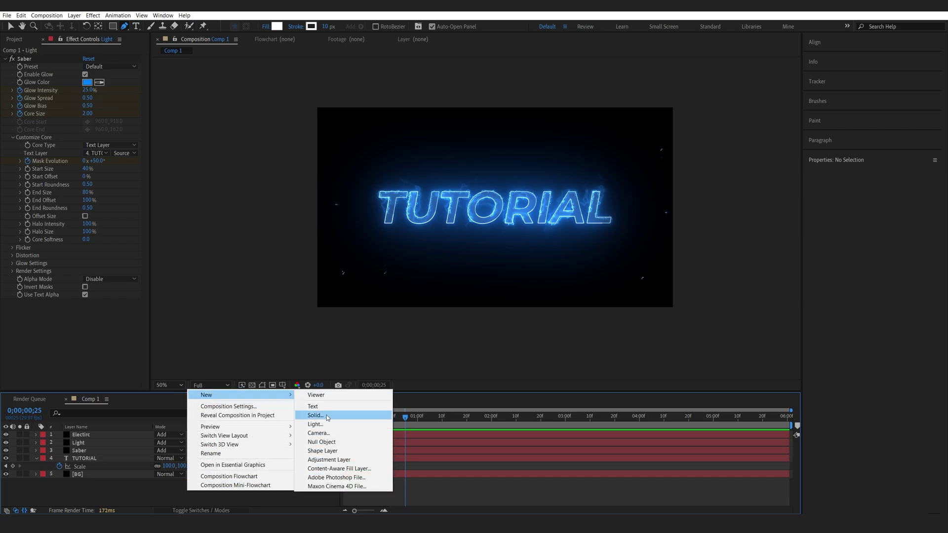
{"action": "left_click", "coordinate": [327, 415]}
{"action": "type", "text": "Grad"}
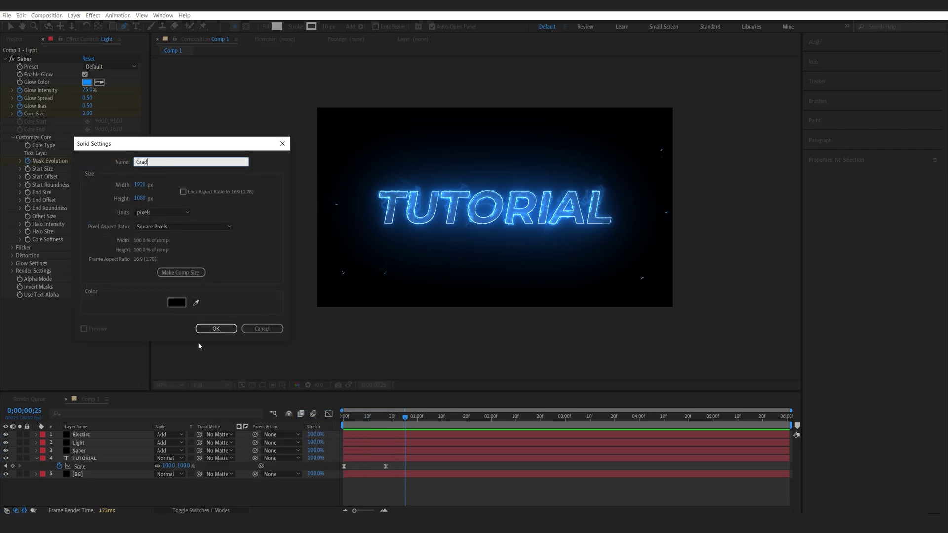
{"action": "left_click", "coordinate": [207, 328]}
{"action": "key", "text": "ctrl+space"}
{"action": "type", "text": "gra"}
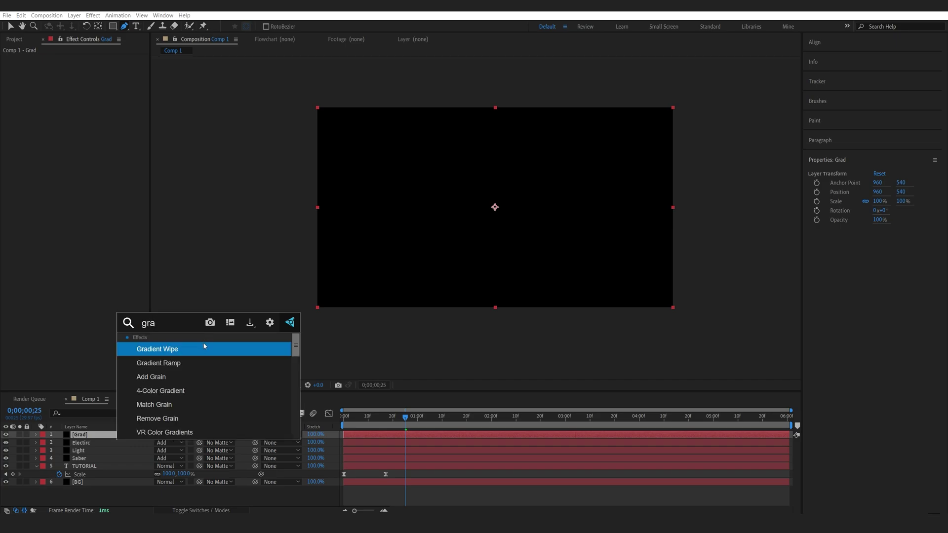
{"action": "type", "text": "d"}
{"action": "left_click", "coordinate": [197, 363]}
Give the ramp a blue end color and dark red start color, starting past the frame's right edge and ending past its left edge.
{"action": "left_click", "coordinate": [87, 90]}
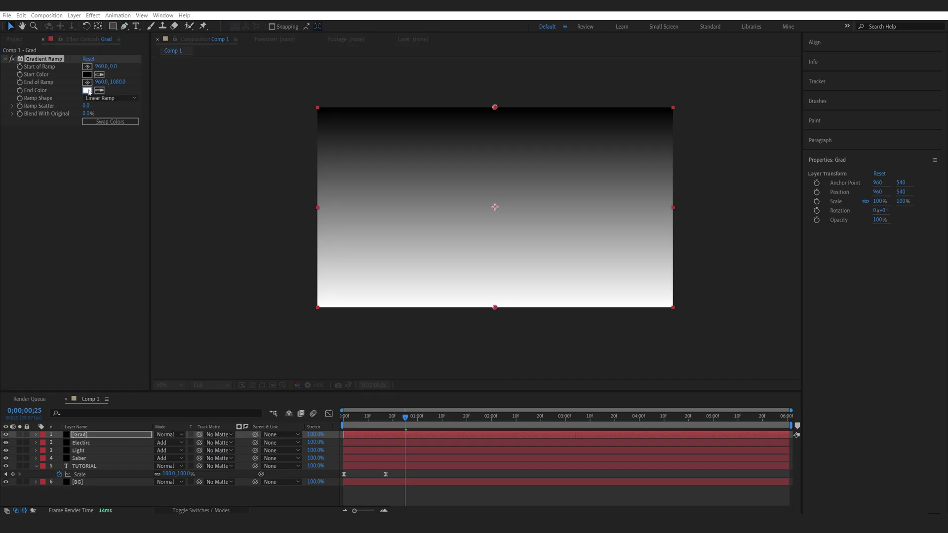
{"action": "left_click", "coordinate": [265, 251]}
{"action": "left_click_drag", "start_coordinate": [237, 238], "coordinate": [229, 227]}
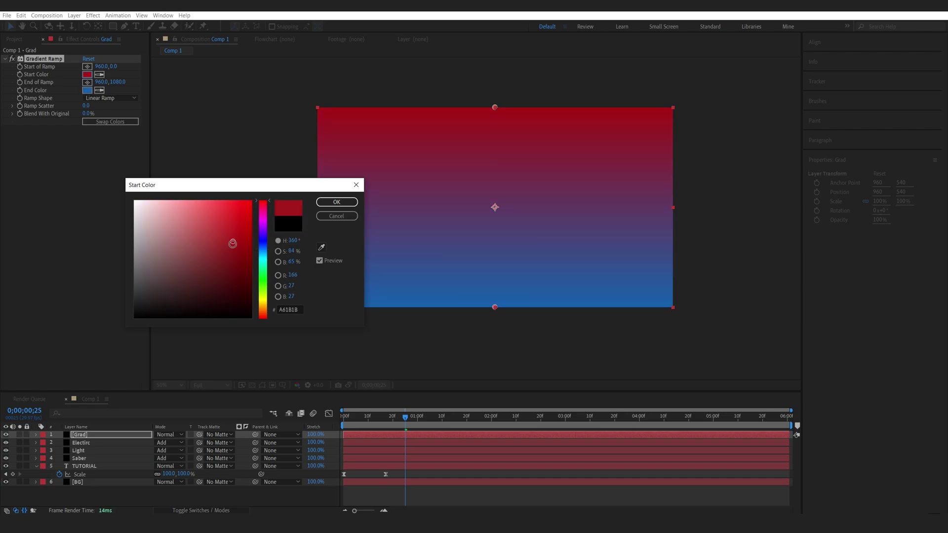
{"action": "left_click", "coordinate": [336, 202]}
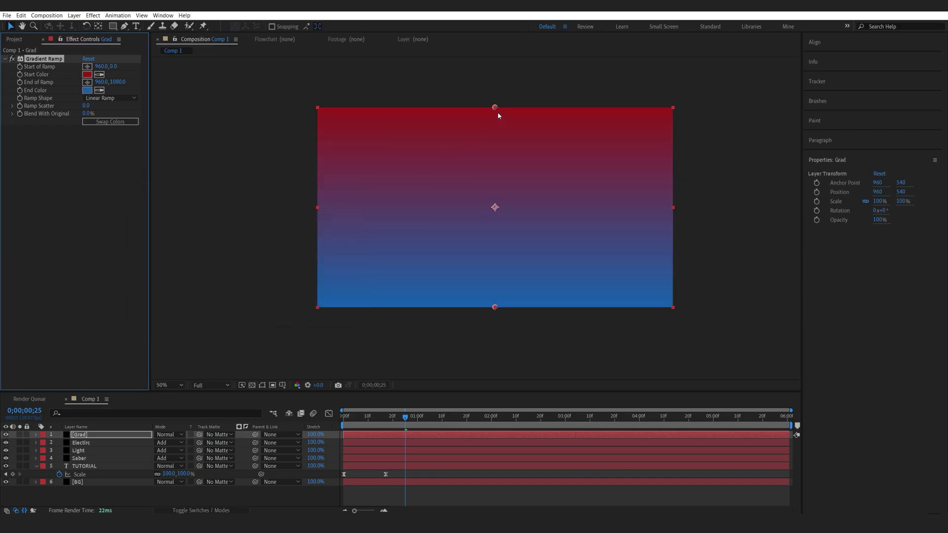
{"action": "left_click_drag", "start_coordinate": [494, 107], "coordinate": [677, 203]}
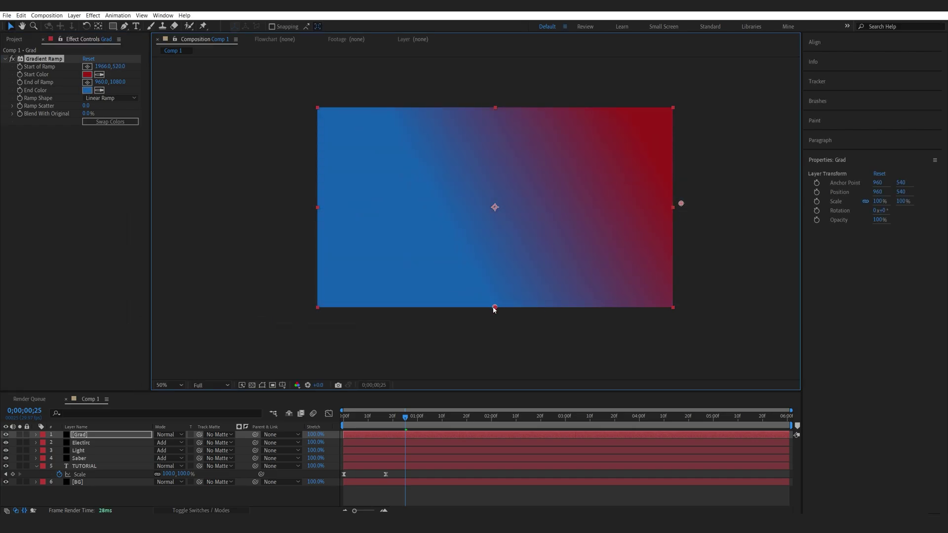
{"action": "left_click_drag", "start_coordinate": [495, 307], "coordinate": [275, 233]}
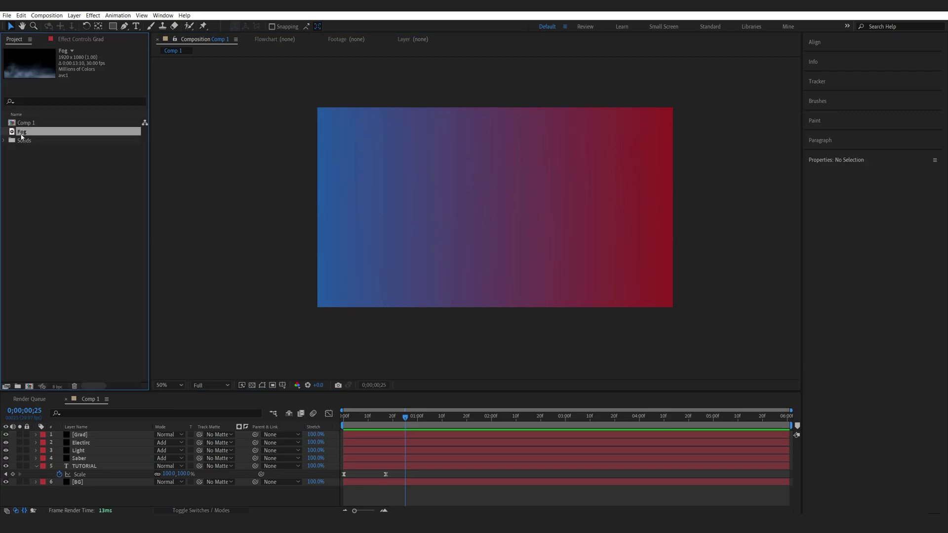
Add the Fog clip between the Saber and TUTORIAL layers, solo it, and check its motion.
{"action": "left_click_drag", "start_coordinate": [22, 138], "coordinate": [46, 475]}
{"action": "left_click", "coordinate": [19, 467]}
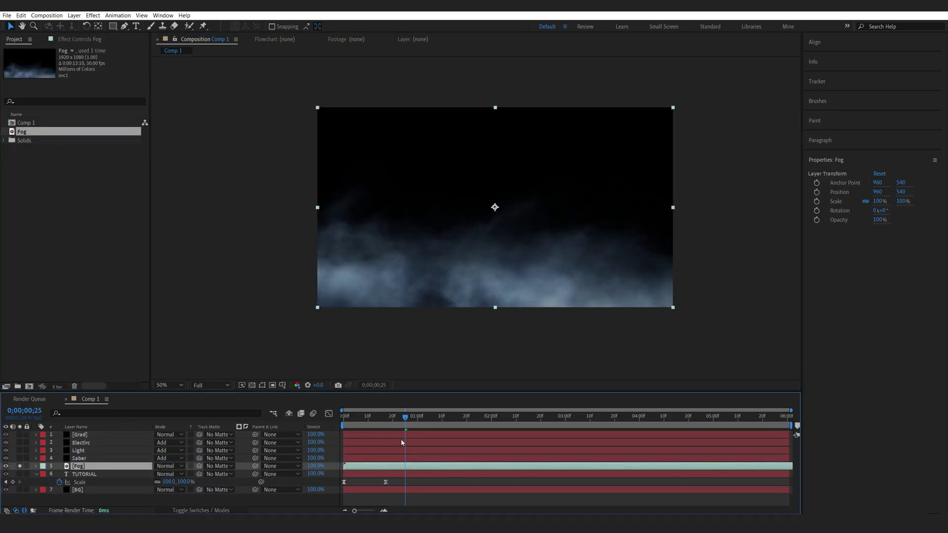
{"action": "left_click_drag", "start_coordinate": [352, 424], "coordinate": [398, 428]}
{"action": "key", "text": "Home"}
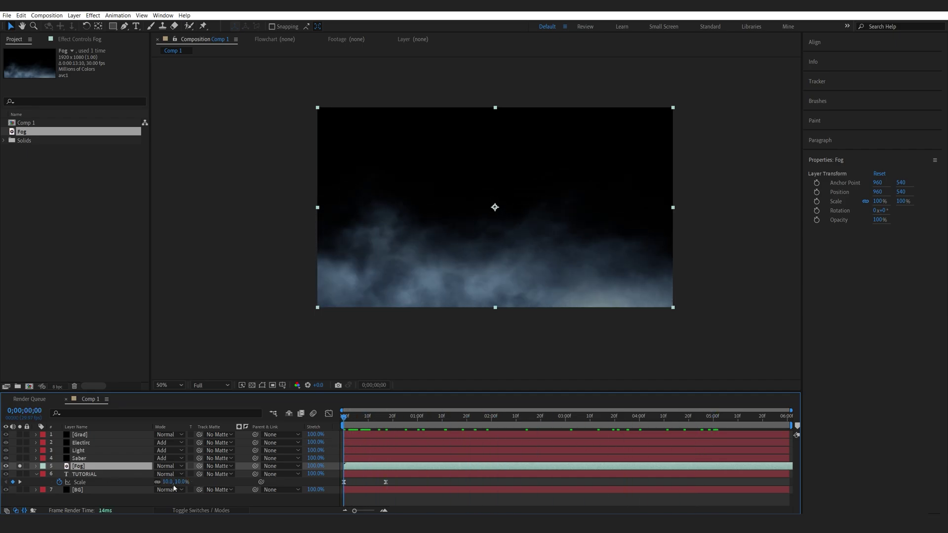
Scale the Fog layer to 125% and set its blending mode to Screen.
{"action": "key", "text": "s"}
{"action": "left_click_drag", "start_coordinate": [174, 475], "coordinate": [180, 475]}
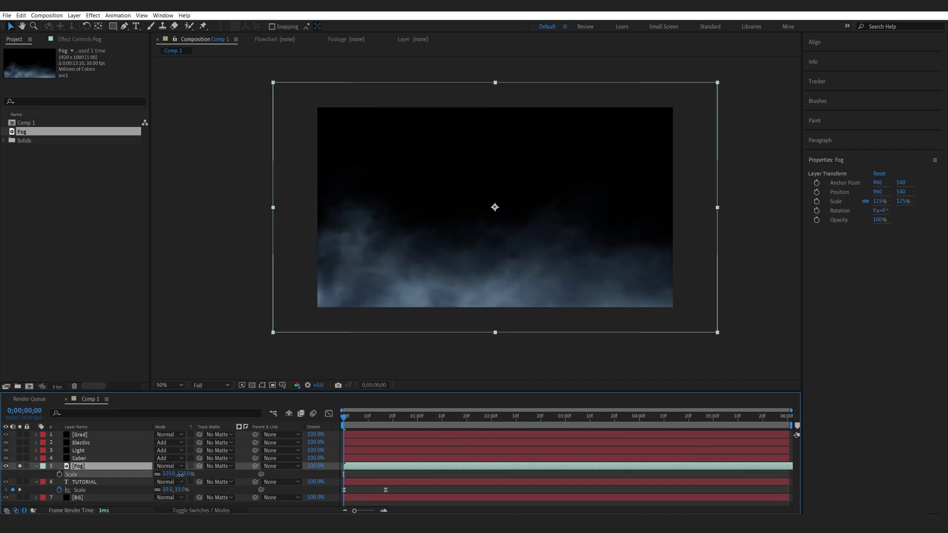
{"action": "left_click", "coordinate": [111, 468]}
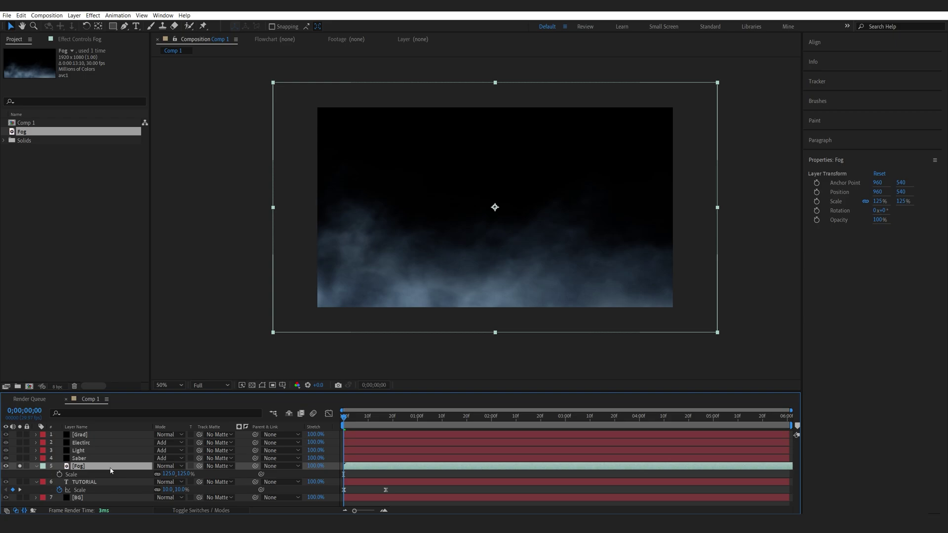
{"action": "left_click", "coordinate": [167, 466]}
{"action": "left_click", "coordinate": [178, 213]}
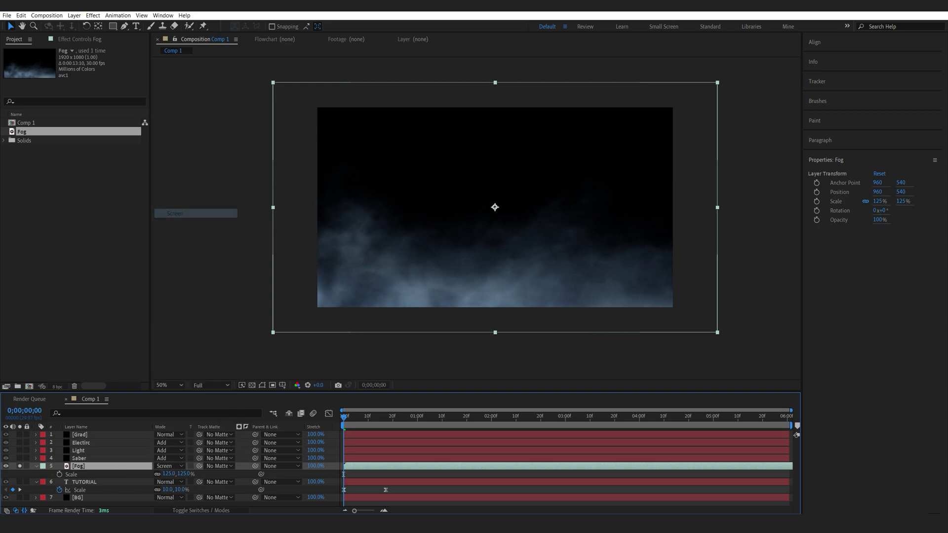
Duplicate the Fog layer, flip the copy vertically, and shift it earlier in time.
{"action": "key", "text": "ctrl+d"}
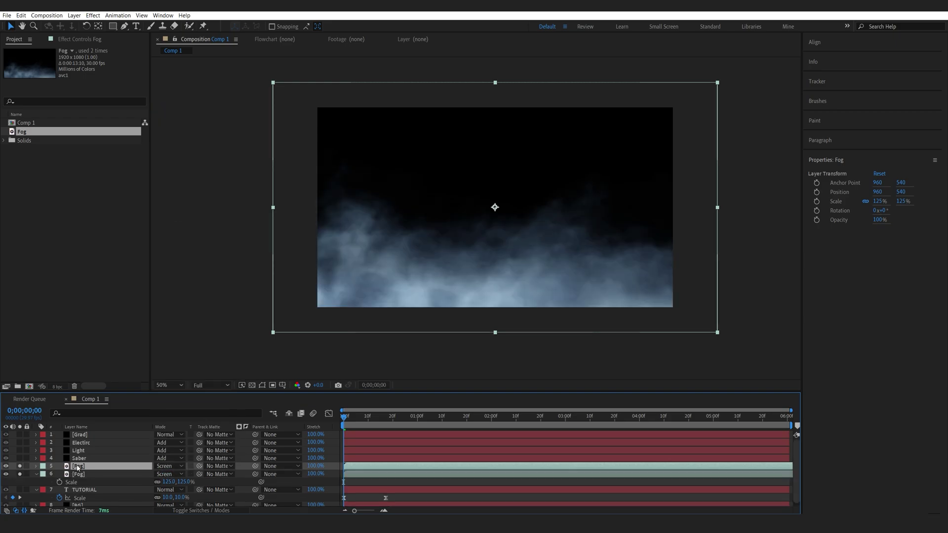
{"action": "right_click", "coordinate": [77, 468]}
{"action": "mouse_move", "coordinate": [121, 264]}
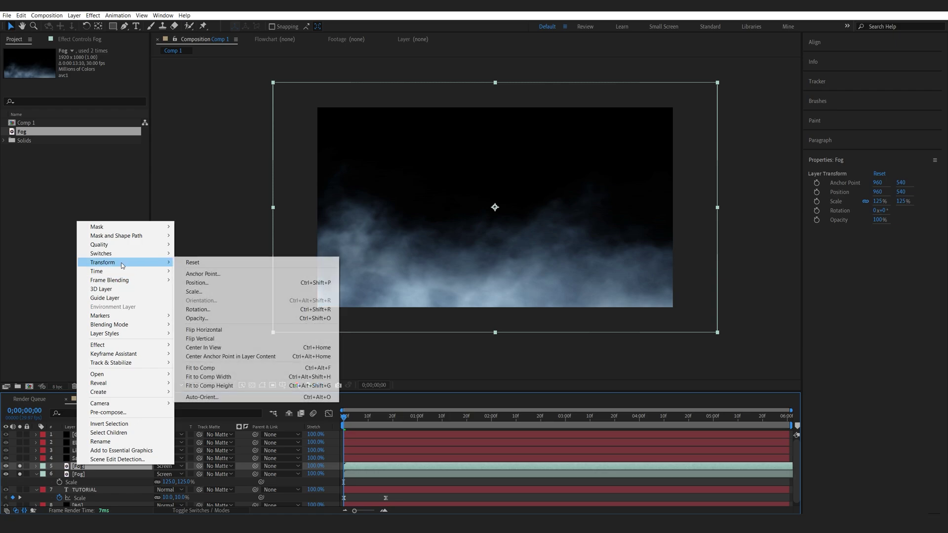
{"action": "left_click", "coordinate": [236, 341]}
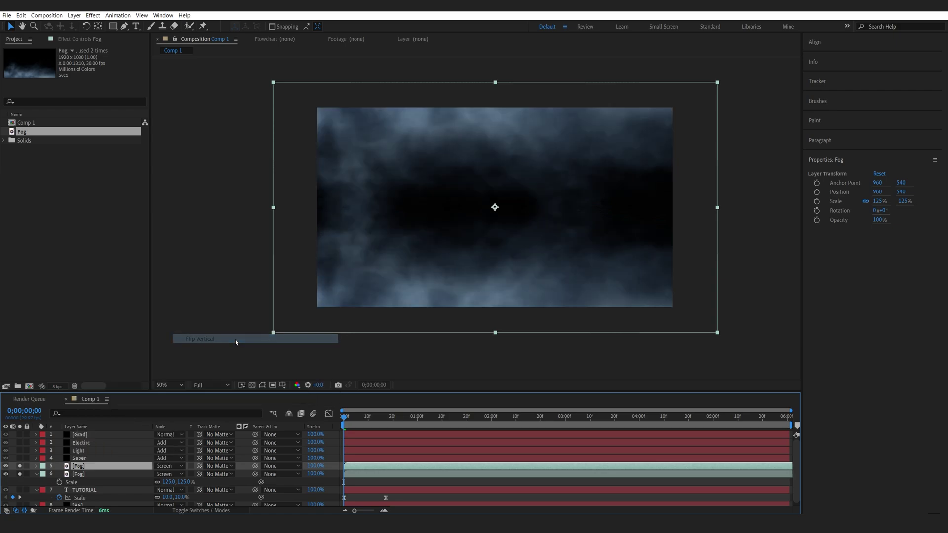
{"action": "left_click_drag", "start_coordinate": [384, 471], "coordinate": [228, 462]}
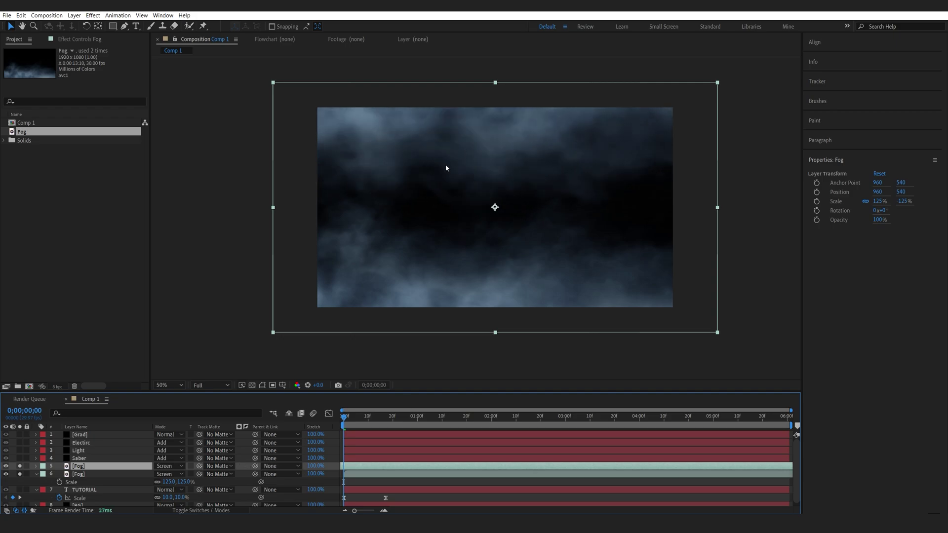
Move the flipped Fog copy up to about 972, 454 and the original Fog down to about 968, 598, and preview both.
{"action": "left_click_drag", "start_coordinate": [307, 263], "coordinate": [306, 249]}
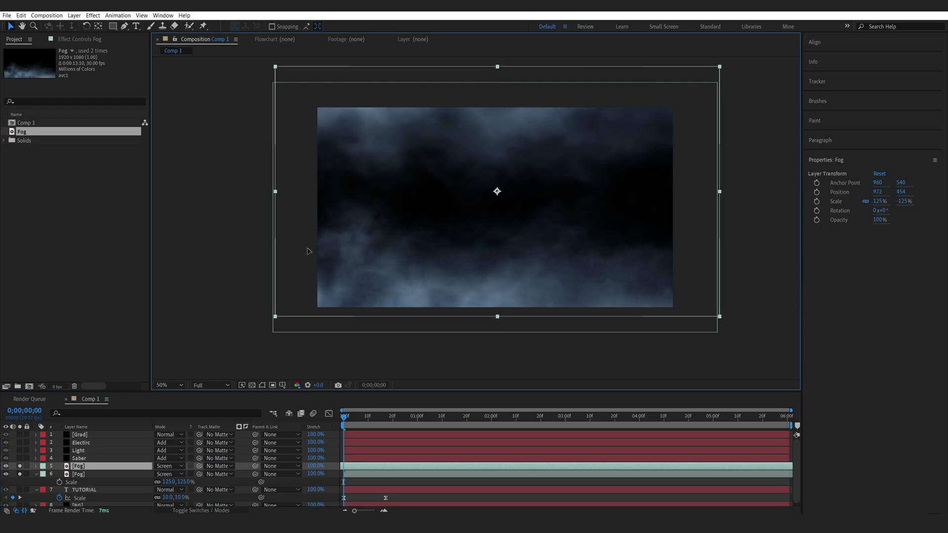
{"action": "key", "text": "Return"}
{"action": "left_click", "coordinate": [78, 475]}
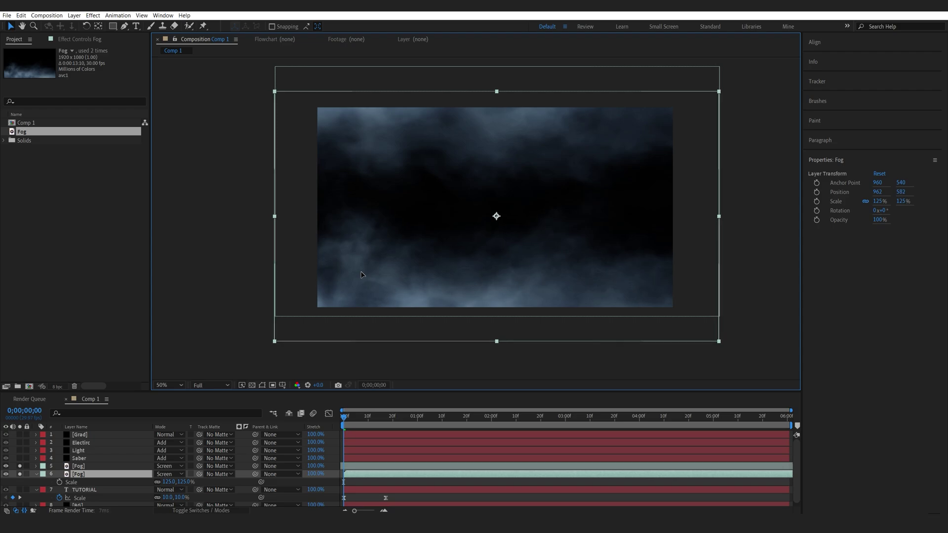
{"action": "key", "text": "space"}
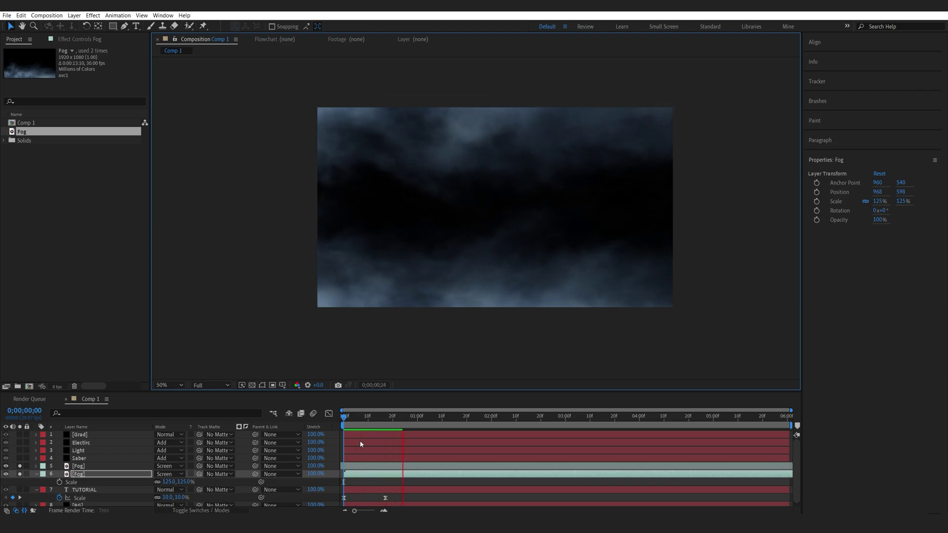
{"action": "key", "text": "space"}
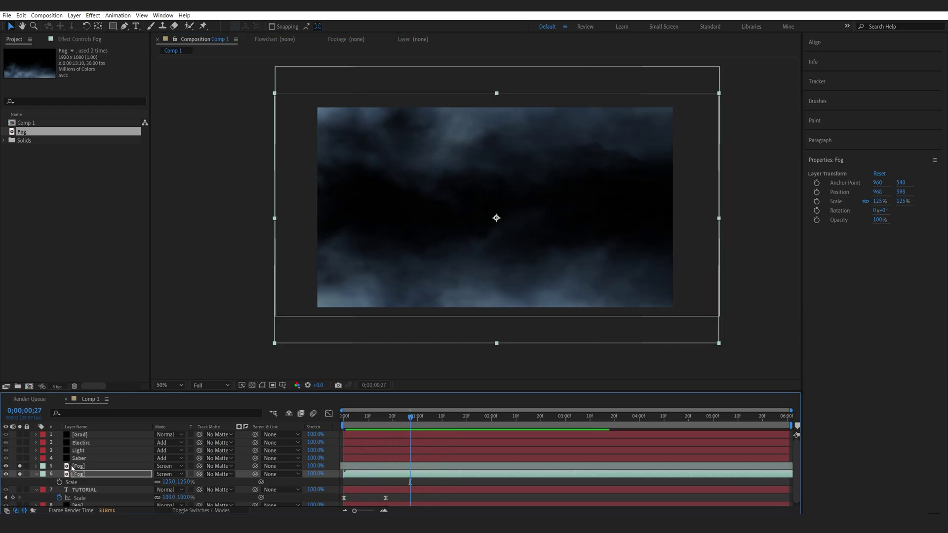
Move the Grad layer below Saber, directly above the two Fog layers.
{"action": "left_click_drag", "start_coordinate": [85, 436], "coordinate": [91, 464]}
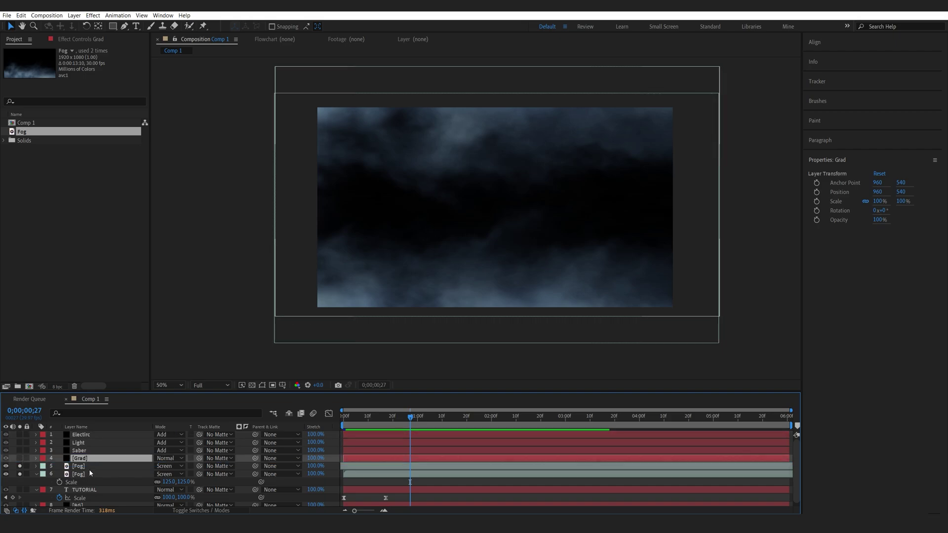
Solo the Grad layer and set its blending mode to Color over the Fog layers.
{"action": "left_click", "coordinate": [20, 458]}
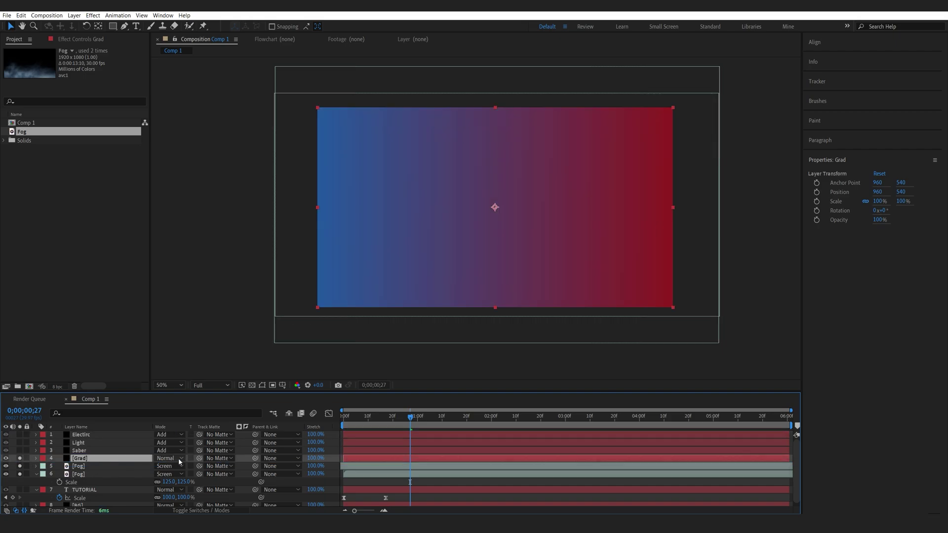
{"action": "left_click", "coordinate": [164, 459]}
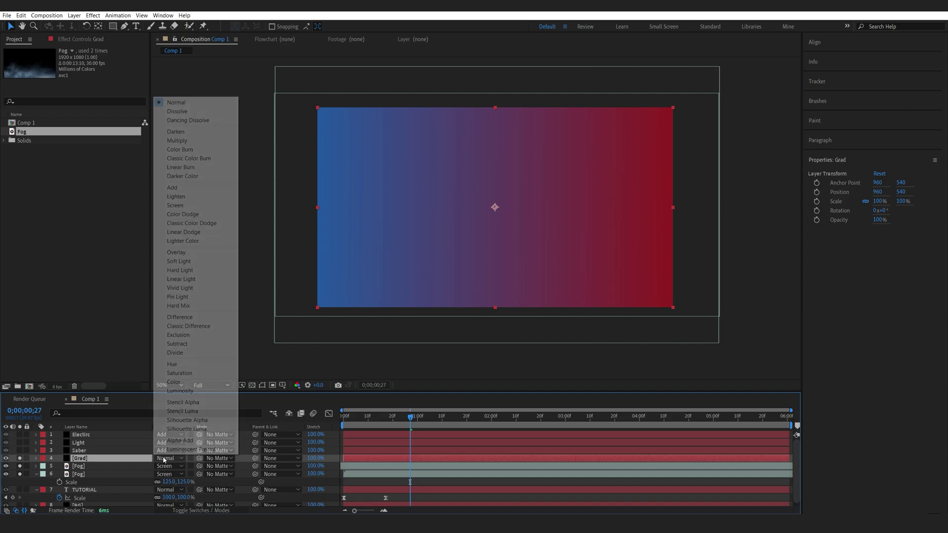
{"action": "left_click", "coordinate": [184, 384]}
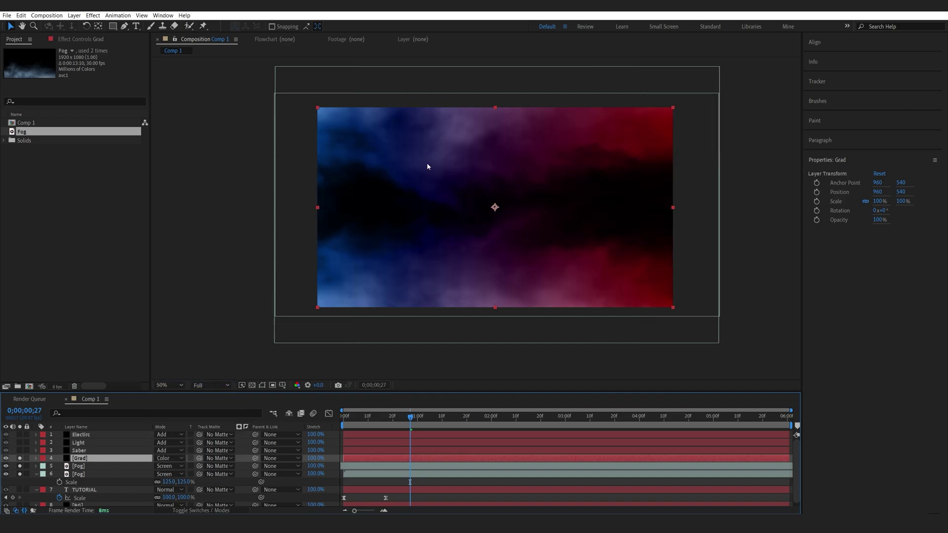
Set the opacity of both Fog layers to 50%.
{"action": "left_click", "coordinate": [99, 474]}
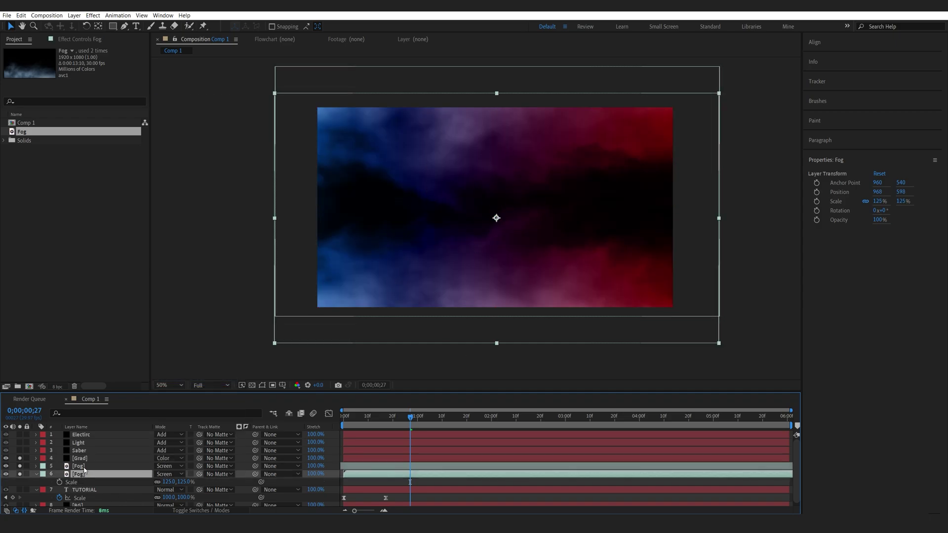
{"action": "left_click", "coordinate": [99, 466], "text": "shift"}
{"action": "key", "text": "t"}
{"action": "left_click", "coordinate": [160, 474]}
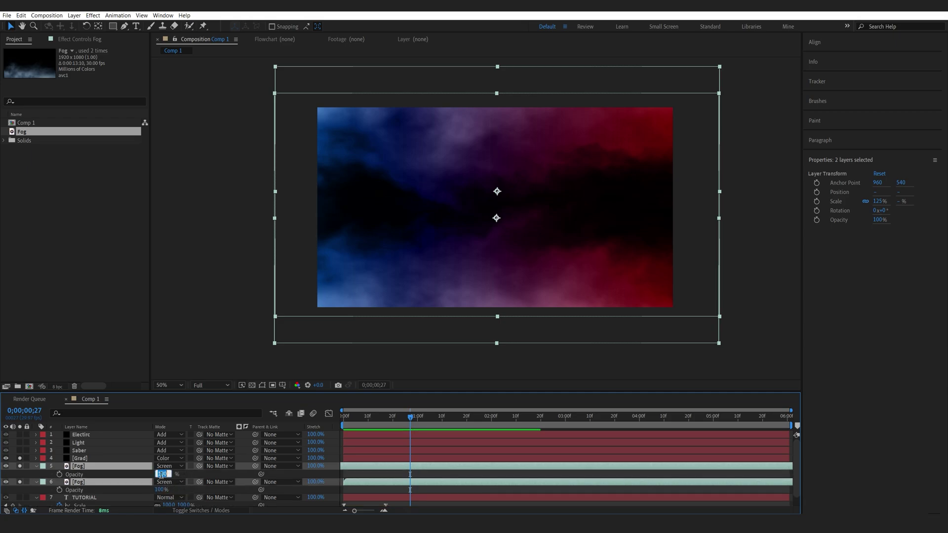
{"action": "type", "text": "50"}
{"action": "key", "text": "Return"}
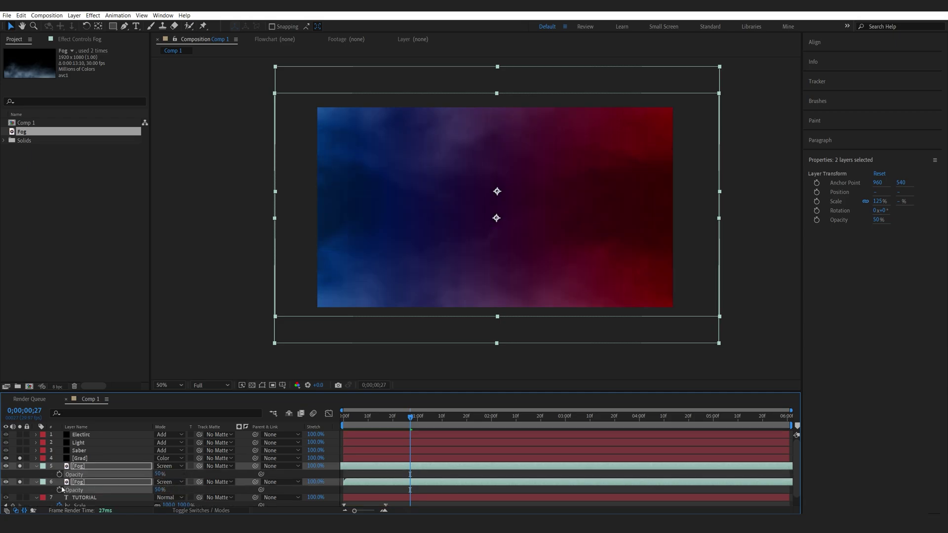
Turn off solo on the Grad and Fog layers and set both Fog layers' opacity to 23%.
{"action": "left_click", "coordinate": [37, 483]}
{"action": "left_click_drag", "start_coordinate": [19, 475], "coordinate": [21, 459]}
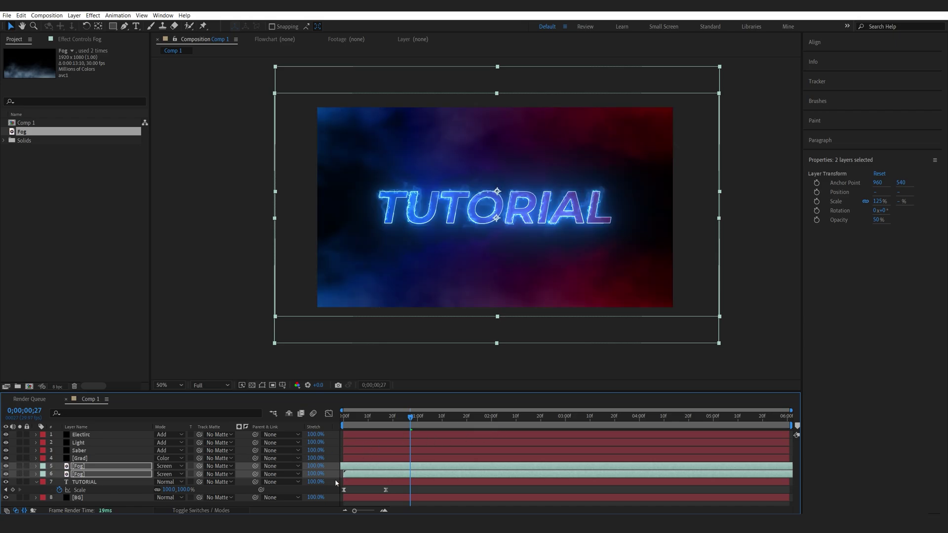
{"action": "key", "text": "t"}
{"action": "left_click_drag", "start_coordinate": [156, 474], "coordinate": [151, 474]}
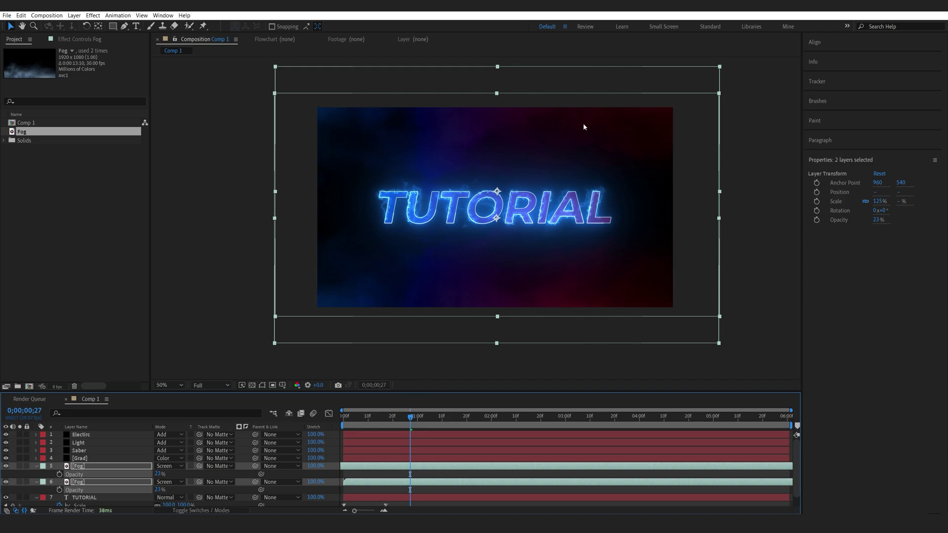
Move the Grad layer's Gradient Ramp start point to about 2335, 540.
{"action": "left_click", "coordinate": [88, 459]}
{"action": "key", "text": "F3"}
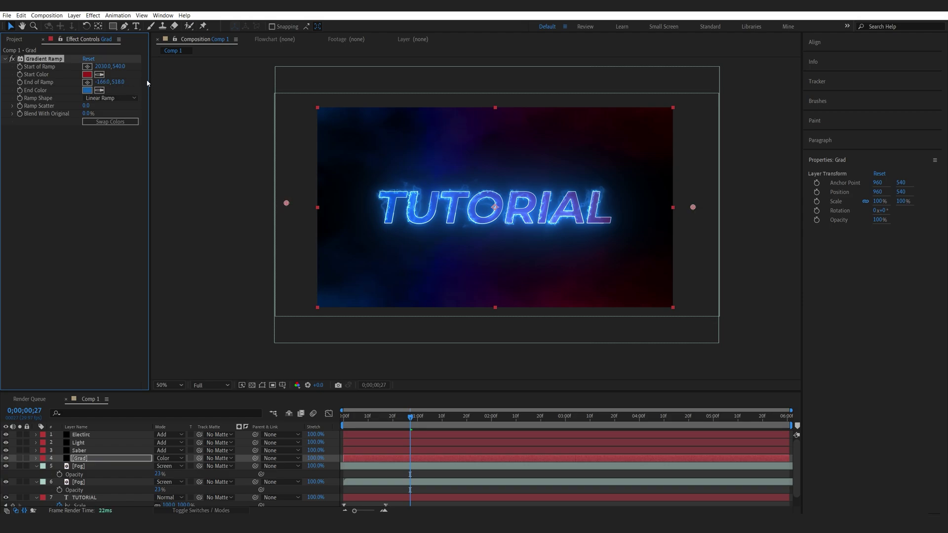
{"action": "left_click_drag", "start_coordinate": [105, 66], "coordinate": [299, 100]}
Pre-compose all layers into a composition named Main, with adjusting the duration to the selected layers' time span turned off.
{"action": "key", "text": "ctrl+a"}
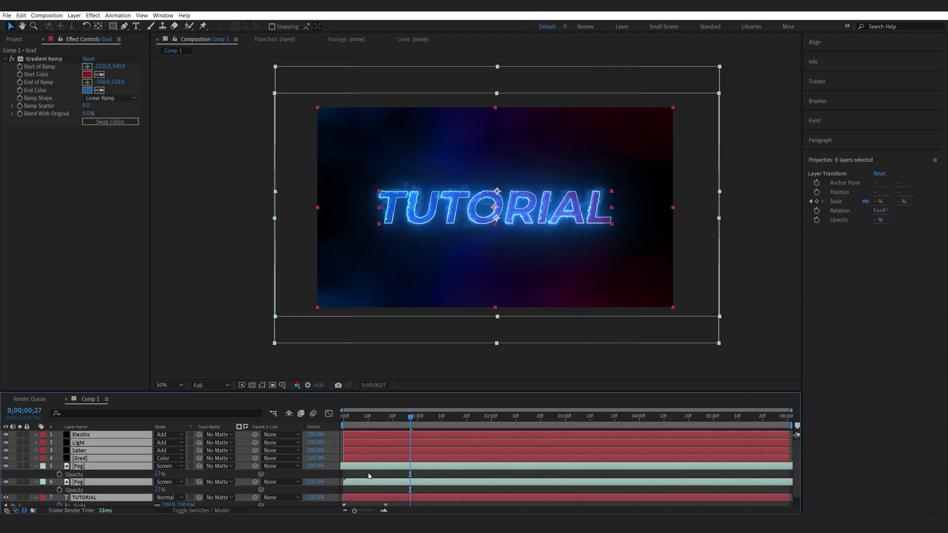
{"action": "key", "text": "ctrl+shift+c"}
{"action": "type", "text": "Main"}
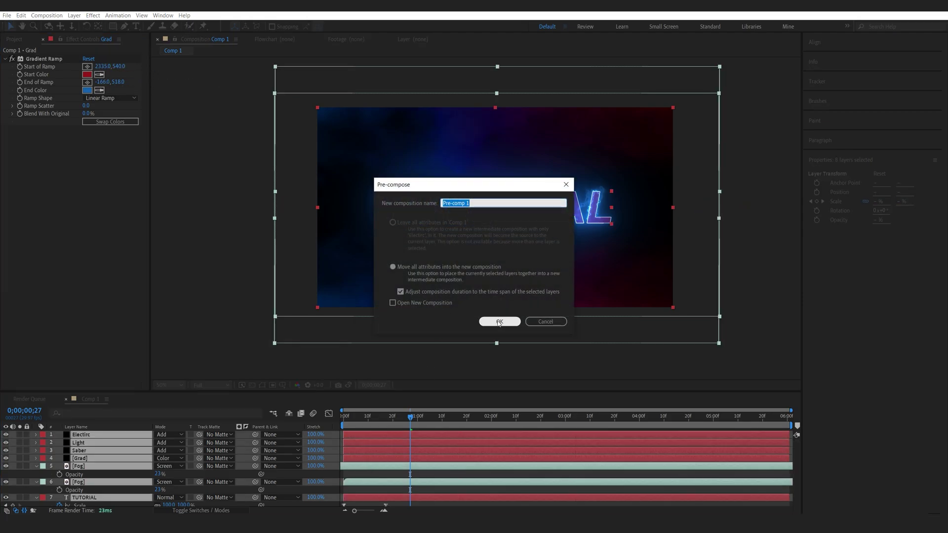
{"action": "left_click", "coordinate": [499, 322]}
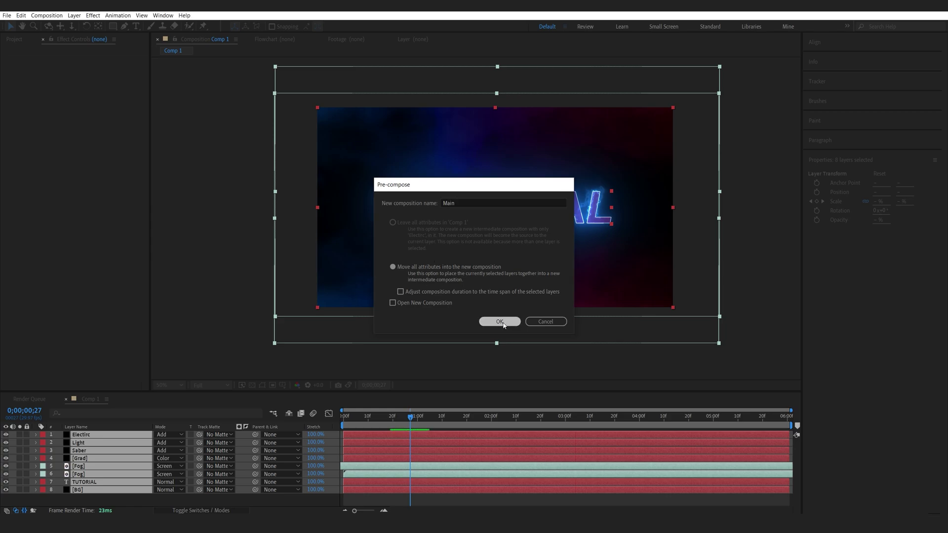
Apply Curves to the Main layer and shape the RGB curve into a slight S for more contrast.
{"action": "key", "text": "ctrl+space"}
{"action": "type", "text": "c"}
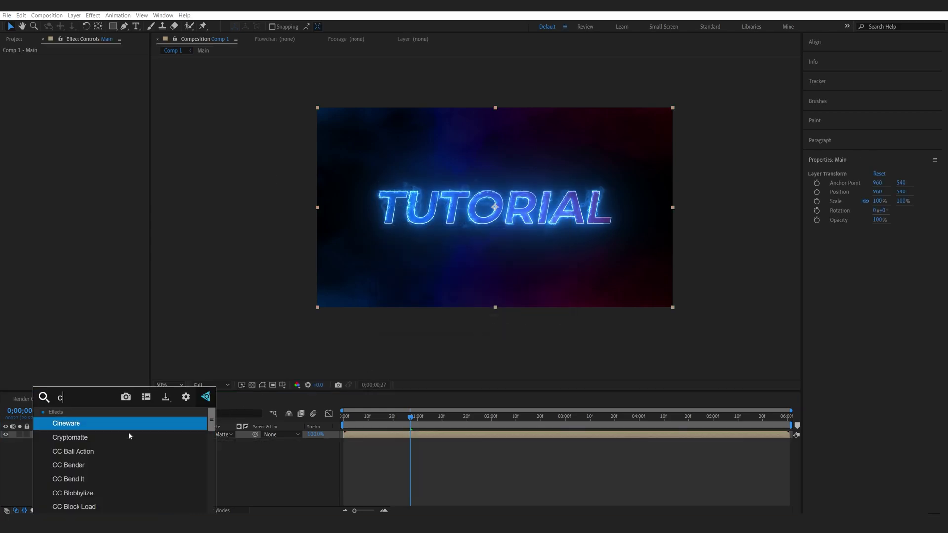
{"action": "type", "text": "u"}
{"action": "left_click", "coordinate": [98, 426]}
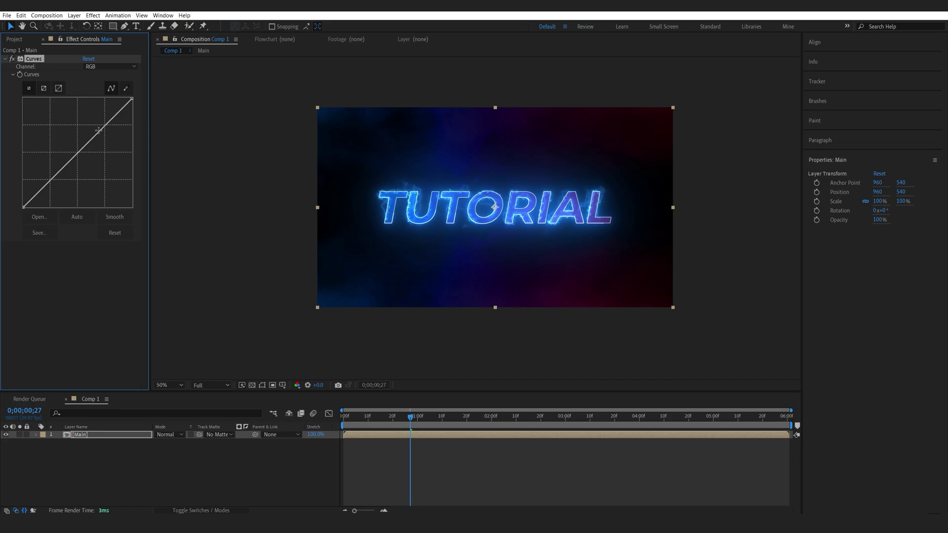
{"action": "left_click_drag", "start_coordinate": [99, 130], "coordinate": [96, 132]}
{"action": "left_click_drag", "start_coordinate": [51, 174], "coordinate": [56, 180]}
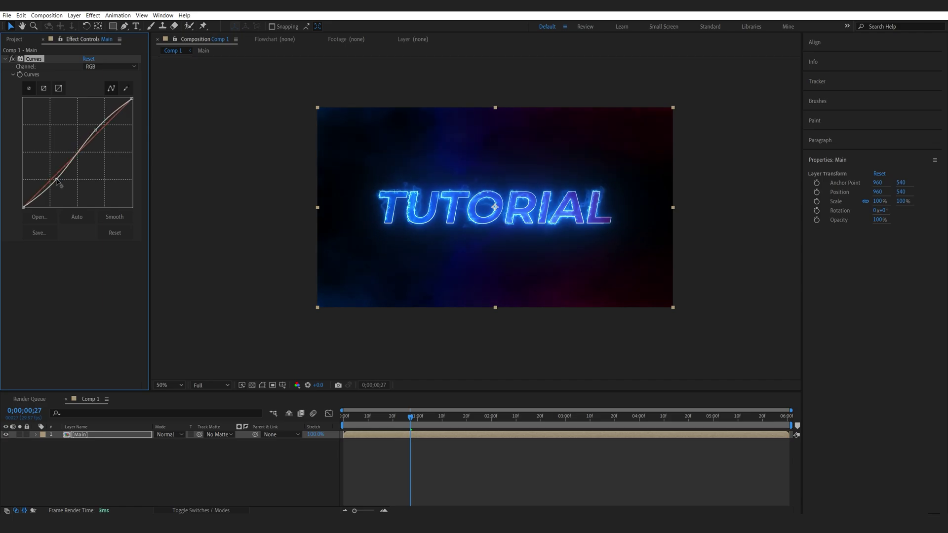
Add a new adjustment layer above the Main layer.
{"action": "left_click", "coordinate": [219, 461]}
{"action": "right_click", "coordinate": [218, 460]}
{"action": "mouse_move", "coordinate": [257, 373]}
{"action": "left_click", "coordinate": [381, 436]}
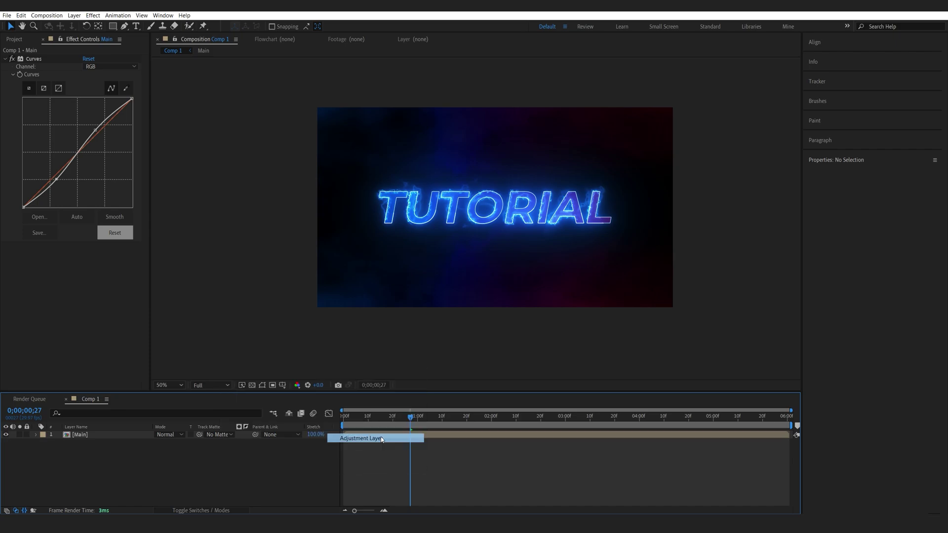
Apply the Shake preset to the adjustment layer at the start of the timeline and reveal its keyframes.
{"action": "left_click", "coordinate": [350, 418]}
{"action": "key", "text": "ctrl+space"}
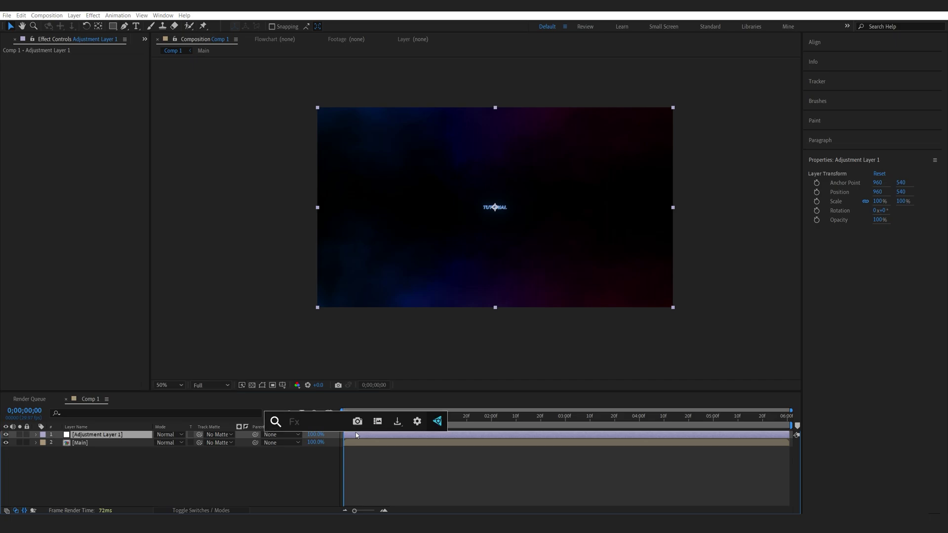
{"action": "type", "text": "shak"}
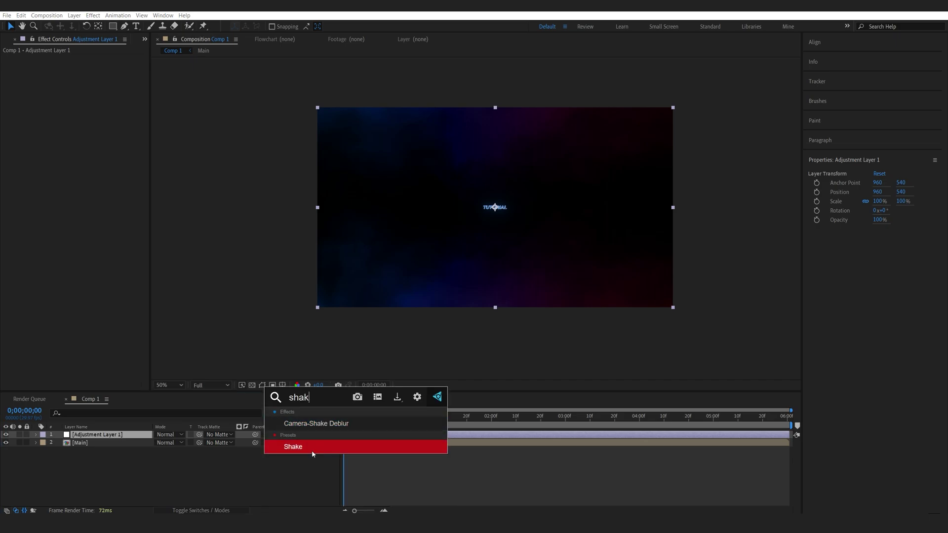
{"action": "left_click", "coordinate": [312, 449]}
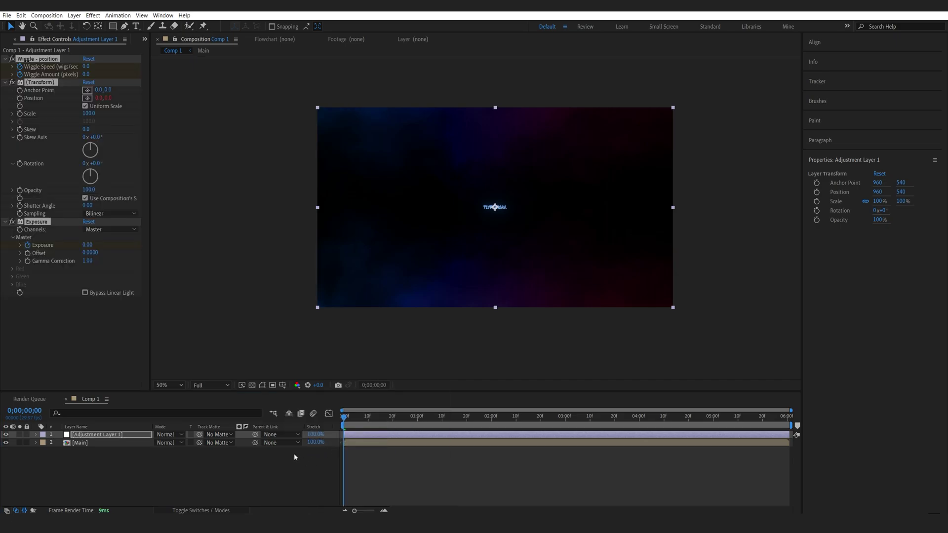
{"action": "key", "text": "u"}
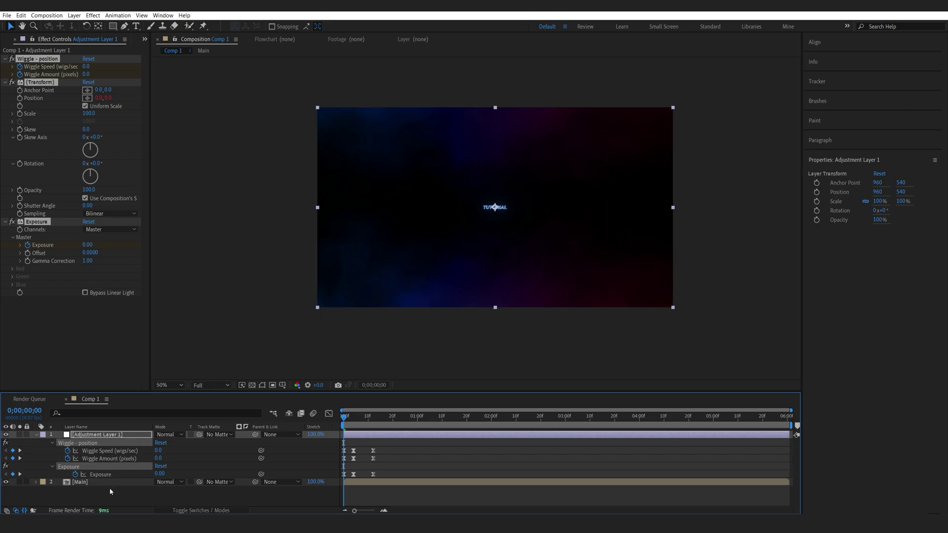
Scale the Main layer to 105% and preview the shake from the start with motion blur enabled on the adjustment layer.
{"action": "left_click", "coordinate": [228, 501]}
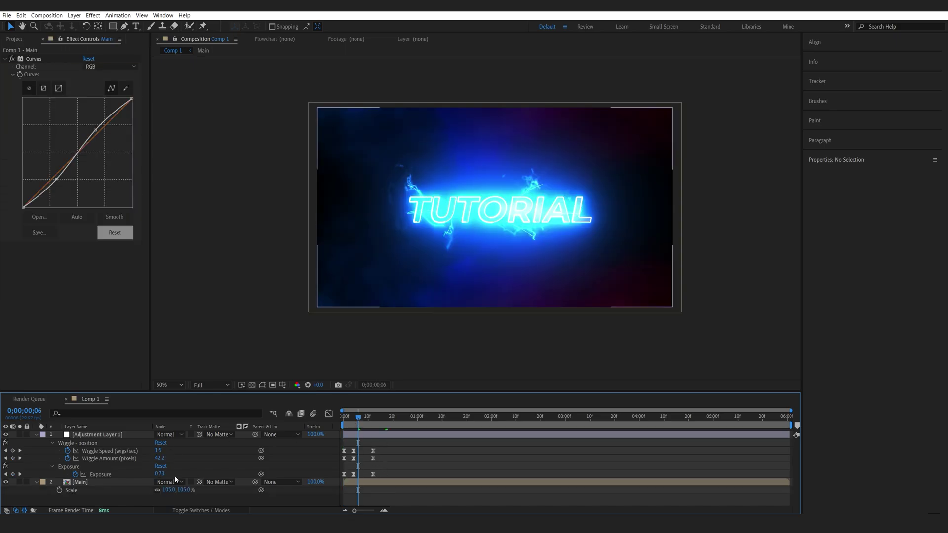
{"action": "left_click", "coordinate": [200, 511]}
{"action": "left_click", "coordinate": [191, 435]}
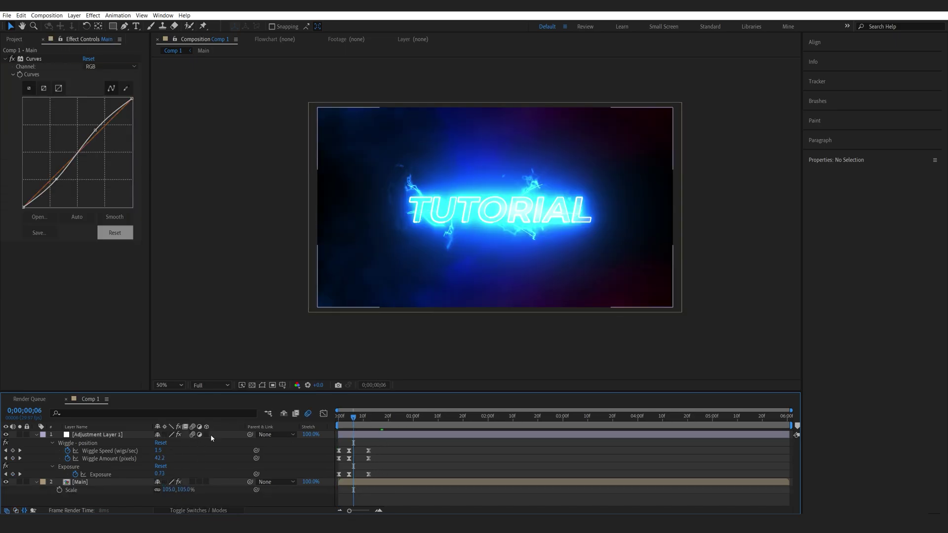
{"action": "key", "text": "Home"}
{"action": "key", "text": "space"}
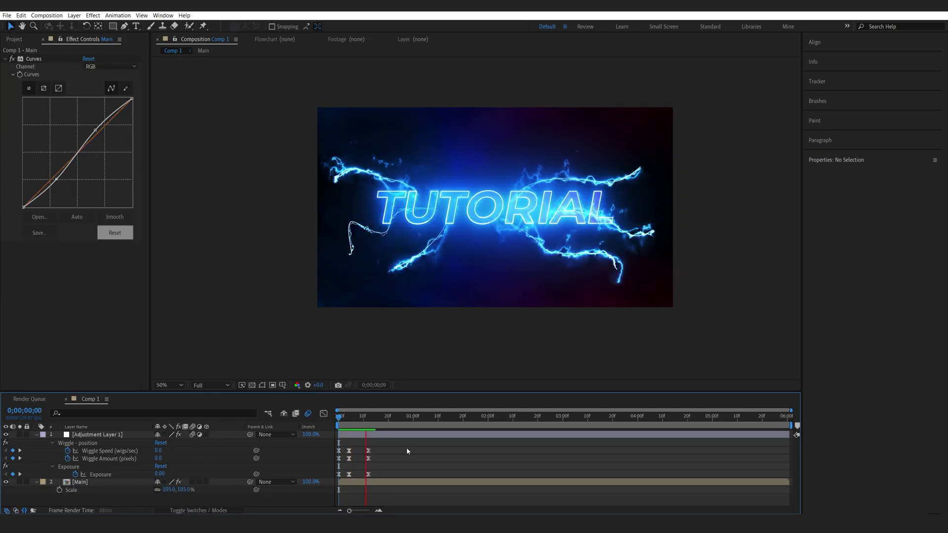